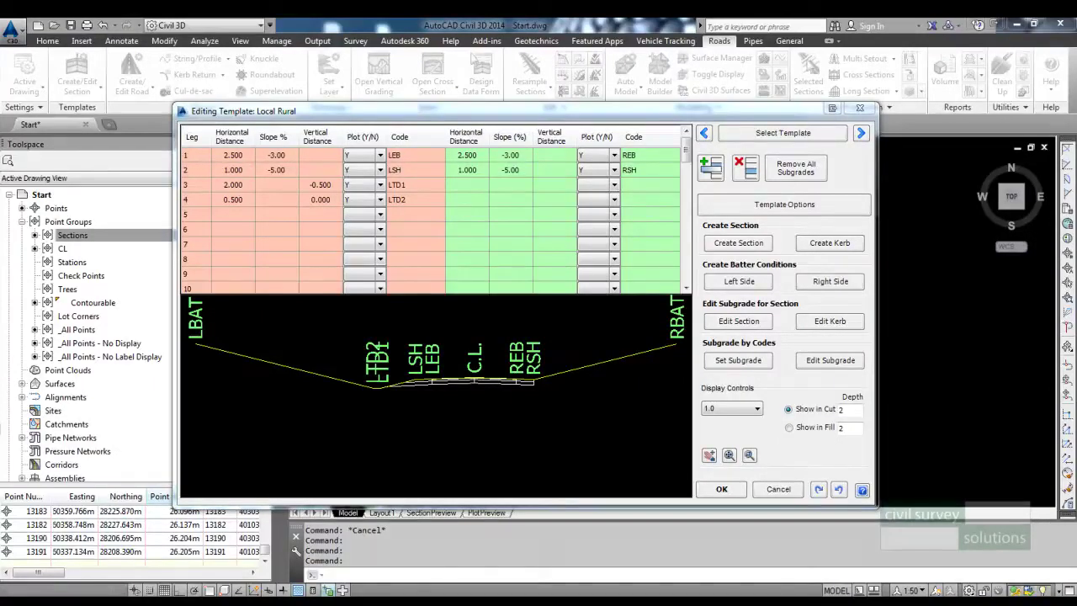
# Examine the LTD1 and LTD2 table drain legs of the Local Rural template and how the preview draws the drain
pyautogui.click(400, 414)
pyautogui.scroll(4, 394, 396)
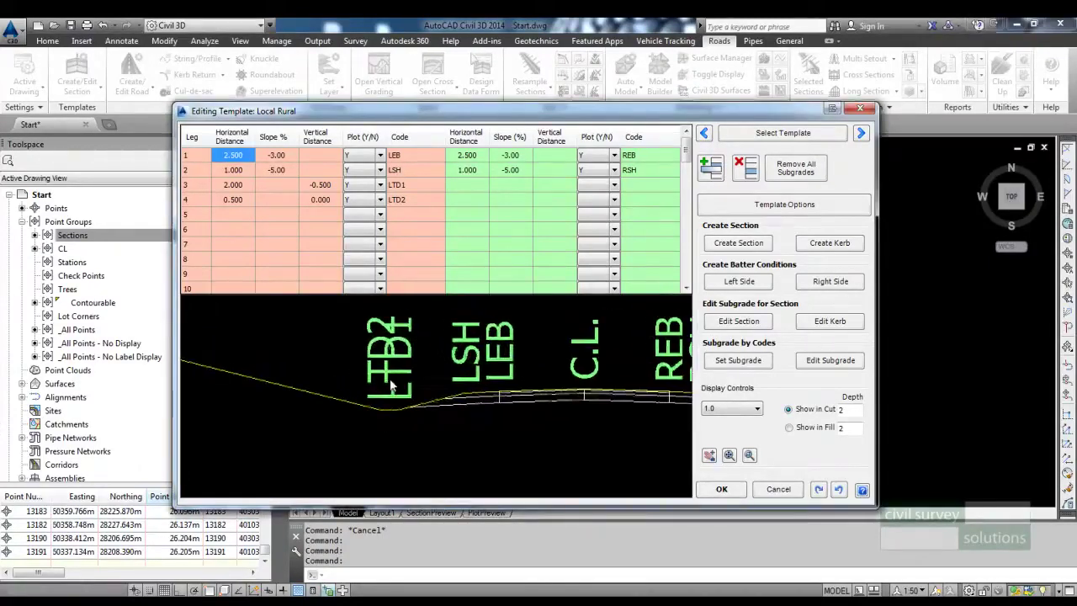
pyautogui.scroll(2, 391, 385)
pyautogui.scroll(2, 321, 368)
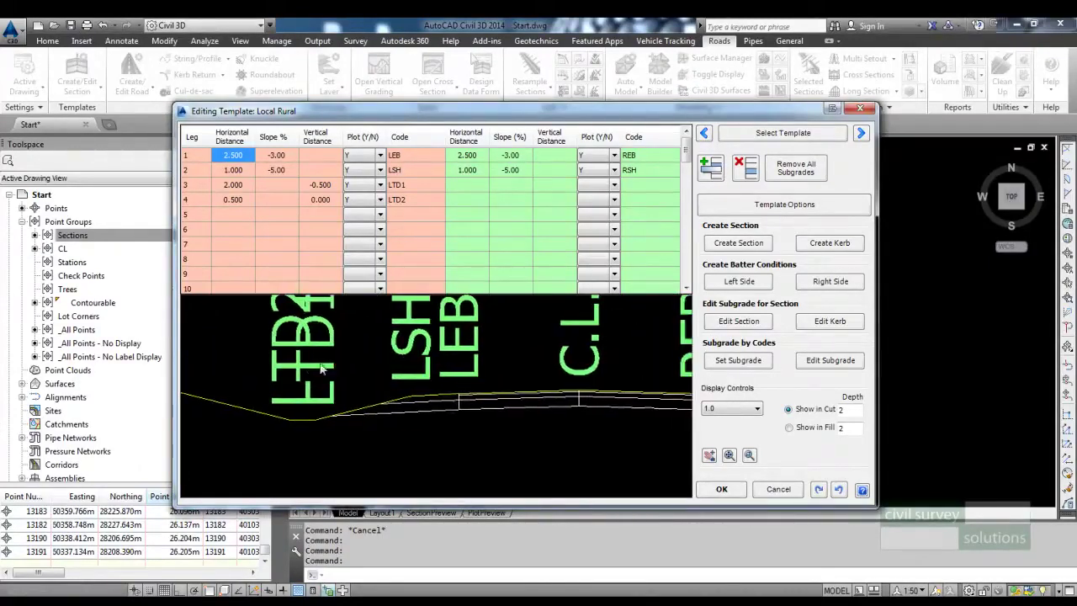
pyautogui.moveTo(334, 374); pyautogui.dragTo(392, 396, button='middle')
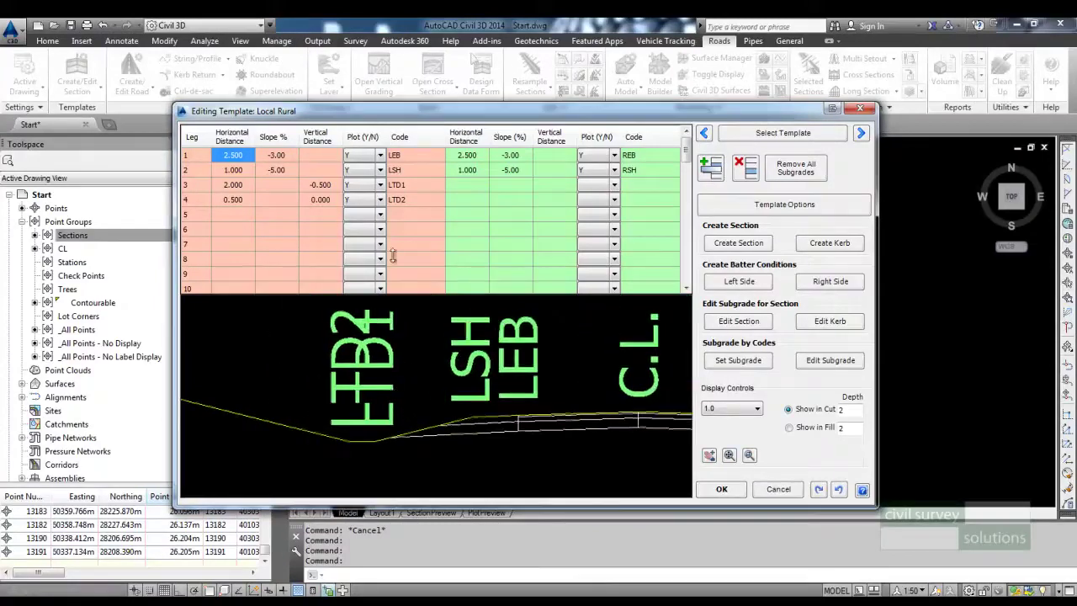
pyautogui.click(414, 184)
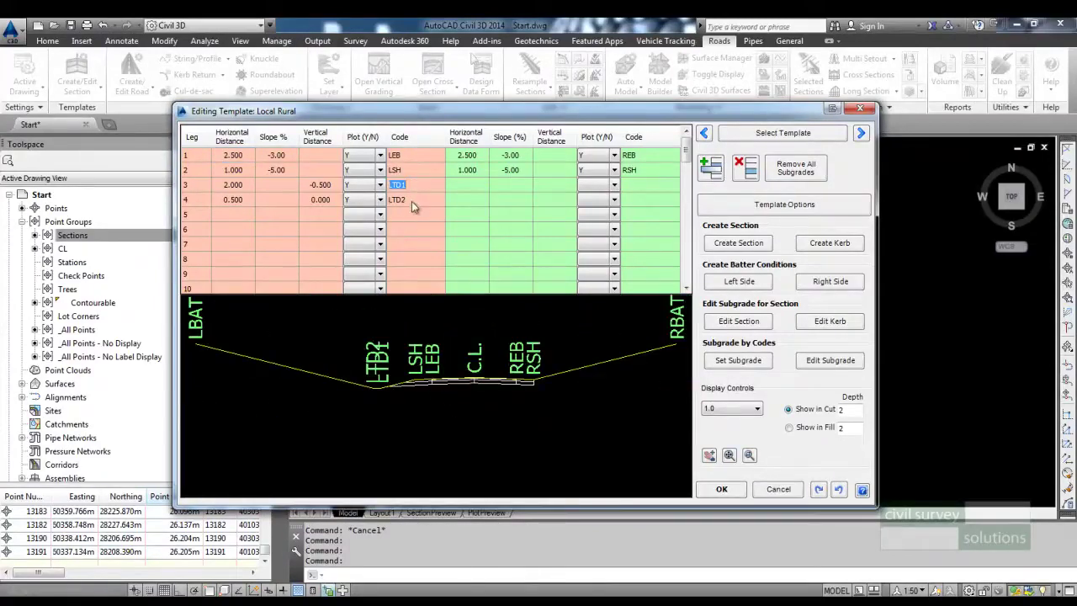
pyautogui.click(406, 405)
pyautogui.scroll(3, 398, 396)
pyautogui.scroll(1, 351, 380)
pyautogui.moveTo(351, 379); pyautogui.dragTo(398, 419, button='middle')
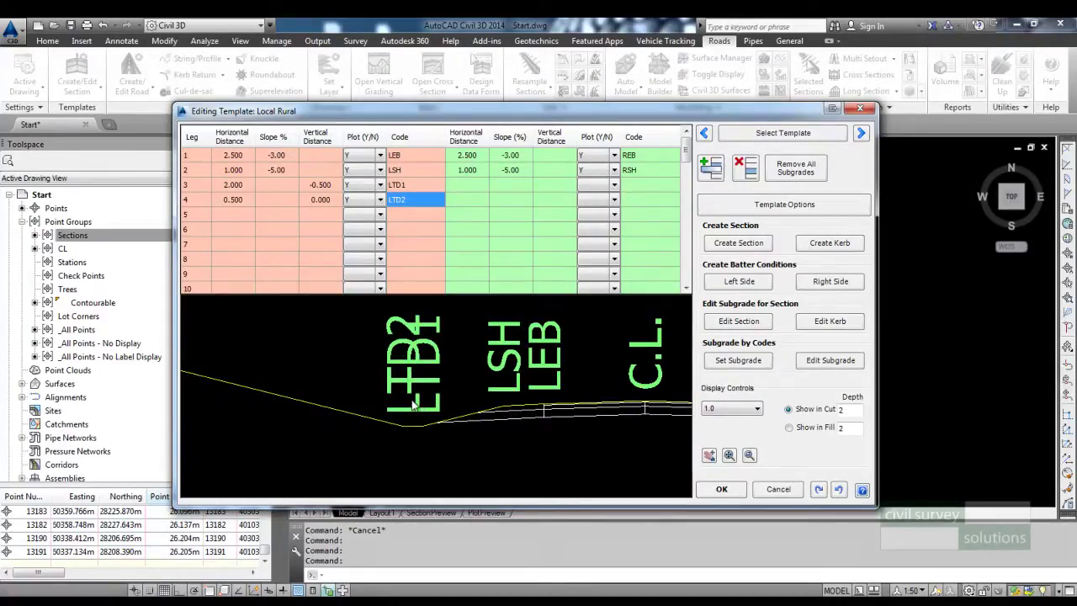
pyautogui.scroll(-2, 429, 382)
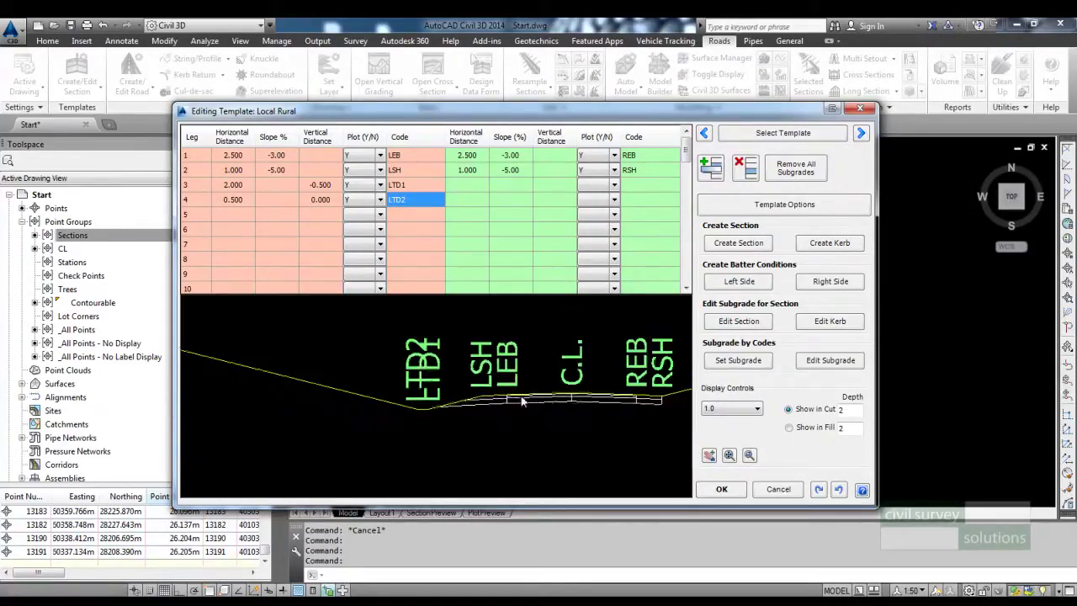
# Examine the right shoulder and batter in the Local Rural template preview, and close the template editor
pyautogui.moveTo(637, 401); pyautogui.dragTo(423, 393, button='middle')
pyautogui.scroll(3, 459, 417)
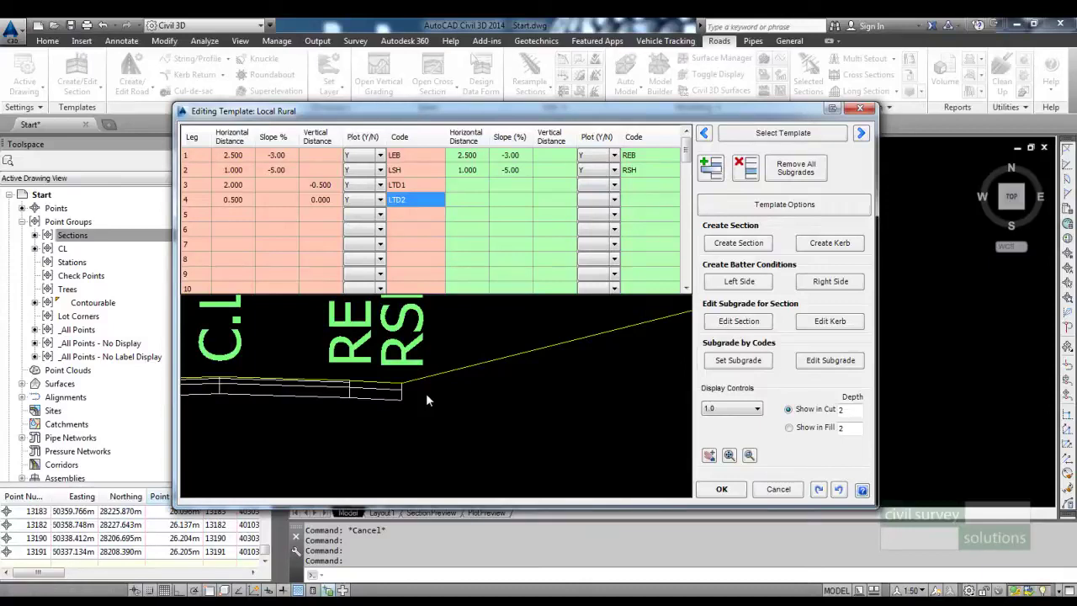
pyautogui.moveTo(420, 419); pyautogui.dragTo(574, 429, button='middle')
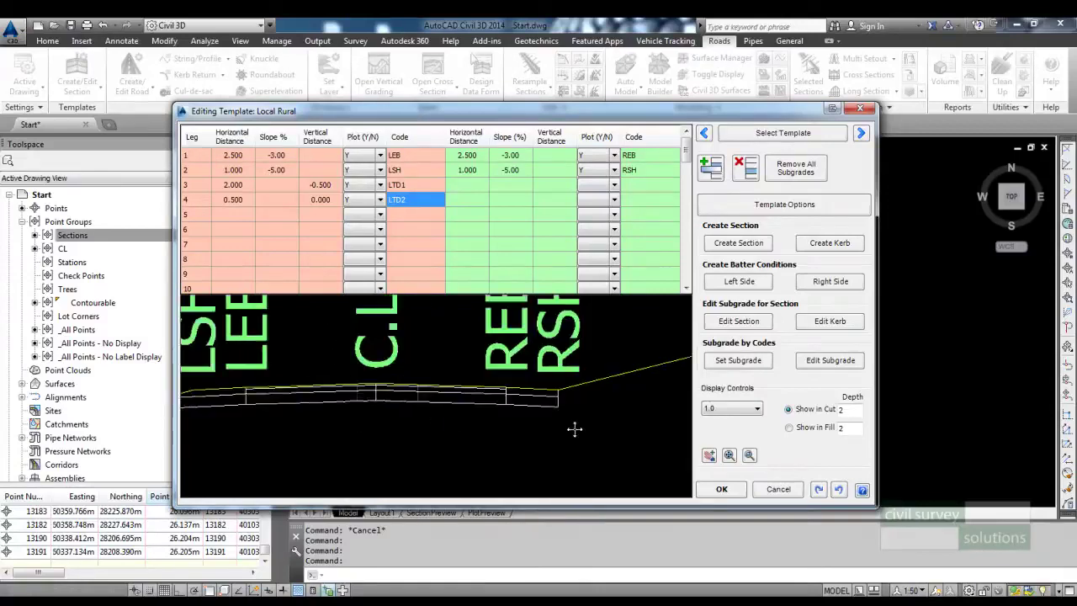
pyautogui.scroll(-2, 581, 433)
pyautogui.moveTo(420, 422); pyautogui.dragTo(429, 405, button='middle')
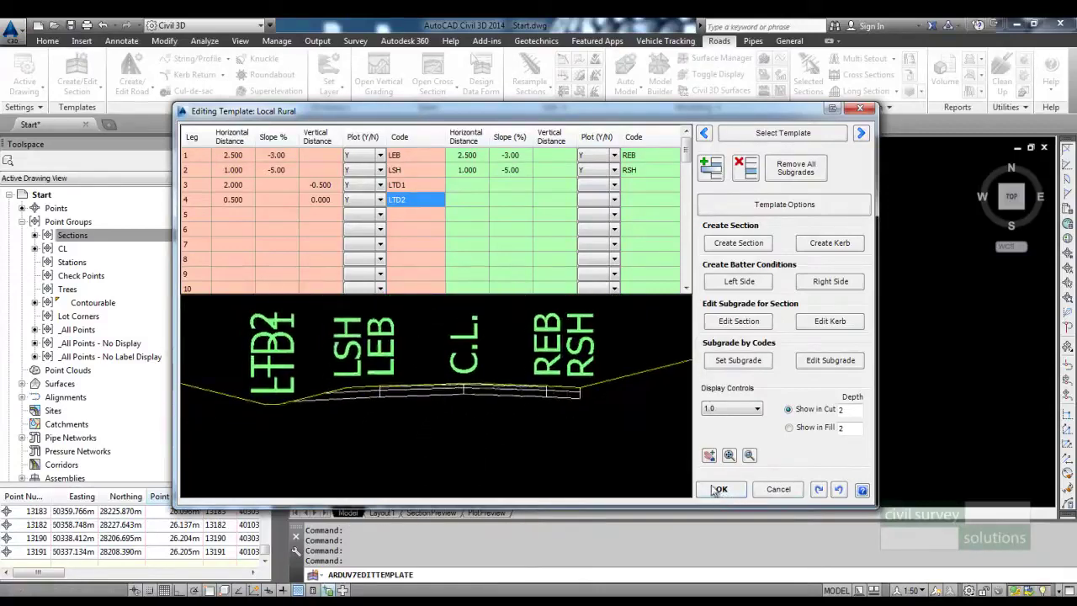
pyautogui.click(720, 489)
# Select the MyRural centreline alignment near its end and start creating offset alignments from it
pyautogui.moveTo(543, 425); pyautogui.dragTo(527, 444, button='middle')
pyautogui.moveTo(639, 282); pyautogui.dragTo(555, 413, button='middle')
pyautogui.moveTo(605, 296); pyautogui.dragTo(534, 408, button='middle')
pyautogui.moveTo(623, 282); pyautogui.dragTo(543, 416, button='middle')
pyautogui.moveTo(651, 198); pyautogui.dragTo(581, 302, button='middle')
pyautogui.moveTo(622, 250); pyautogui.dragTo(581, 323, button='middle')
pyautogui.scroll(-5, 572, 337)
pyautogui.moveTo(565, 349); pyautogui.dragTo(547, 381, button='middle')
pyautogui.scroll(-3, 610, 287)
pyautogui.moveTo(609, 287); pyautogui.dragTo(596, 319, button='middle')
pyautogui.scroll(8, 596, 319)
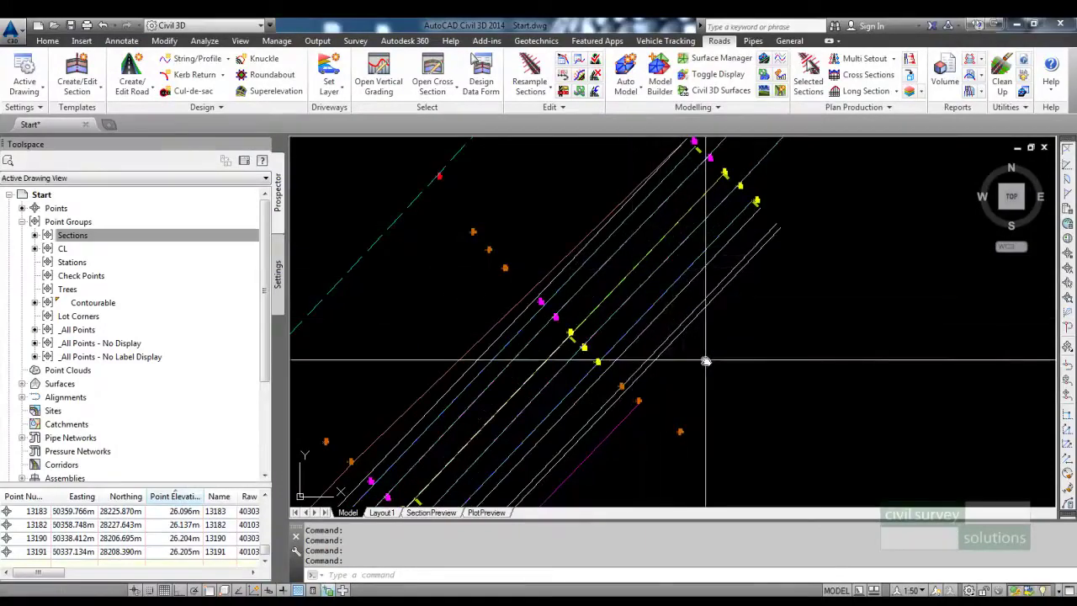
pyautogui.click(634, 269)
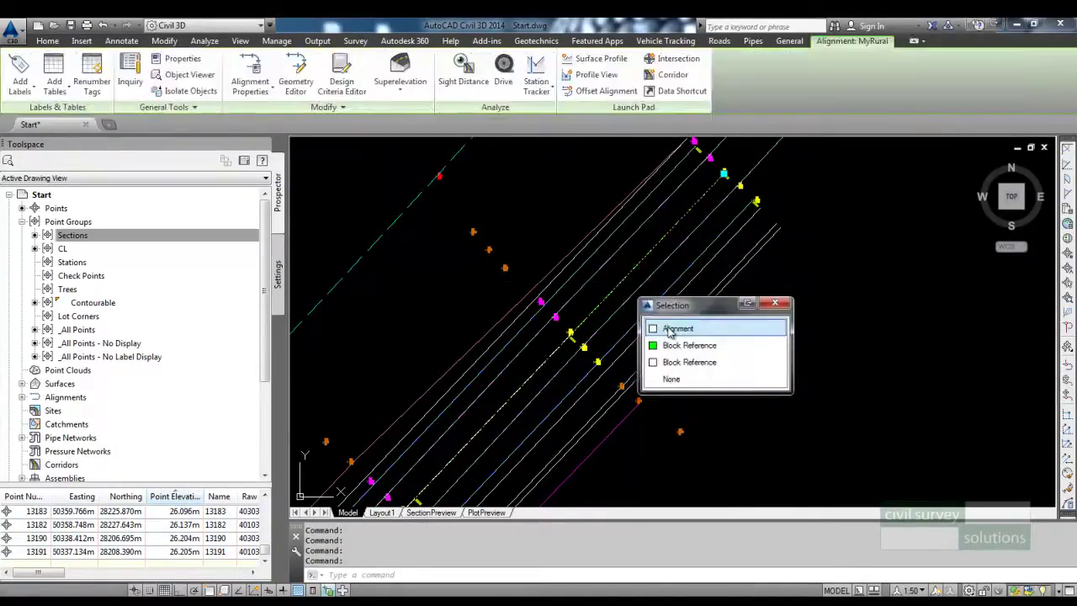
pyautogui.click(677, 328)
pyautogui.scroll(-3, 603, 238)
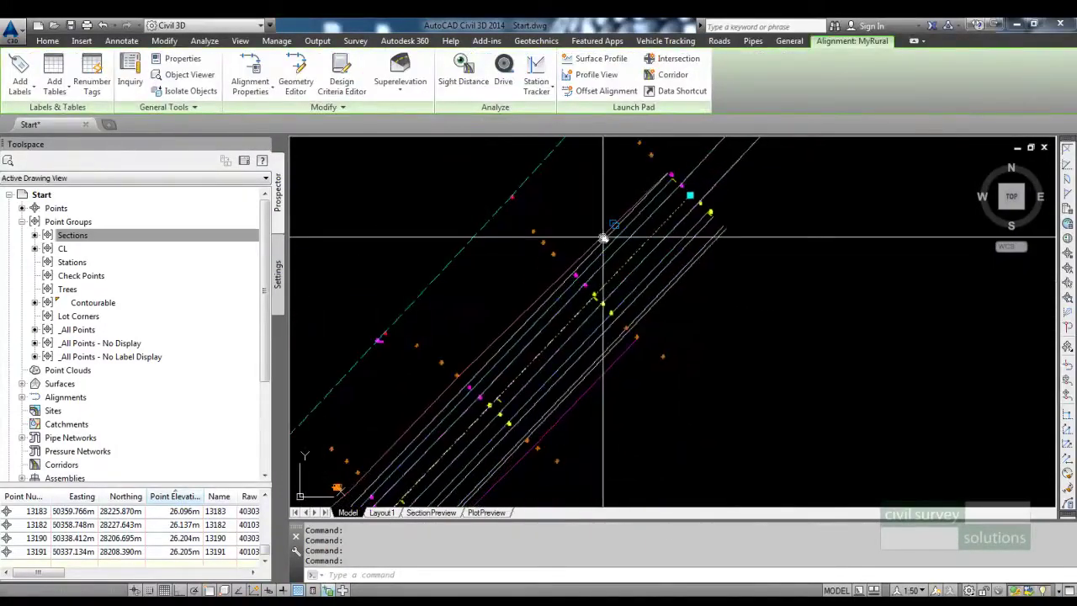
pyautogui.click(593, 94)
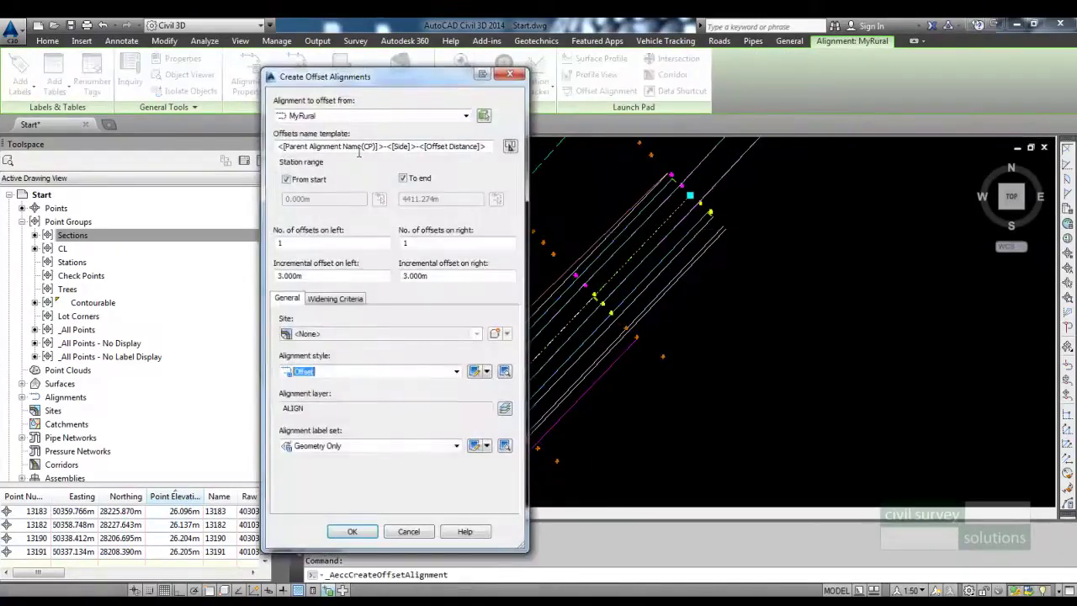
# Create one left offset alignment named TableDrain at an incremental offset of 6 m, with 0 offsets on the right
pyautogui.tripleClick(422, 150)
pyautogui.press('BackSpace')
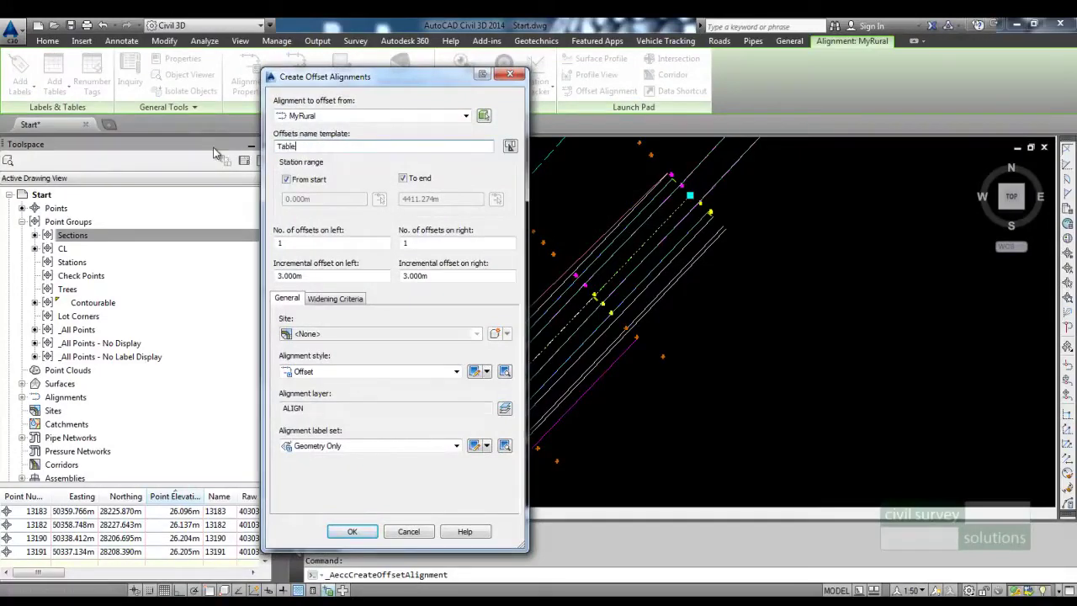
pyautogui.doubleClick(444, 243)
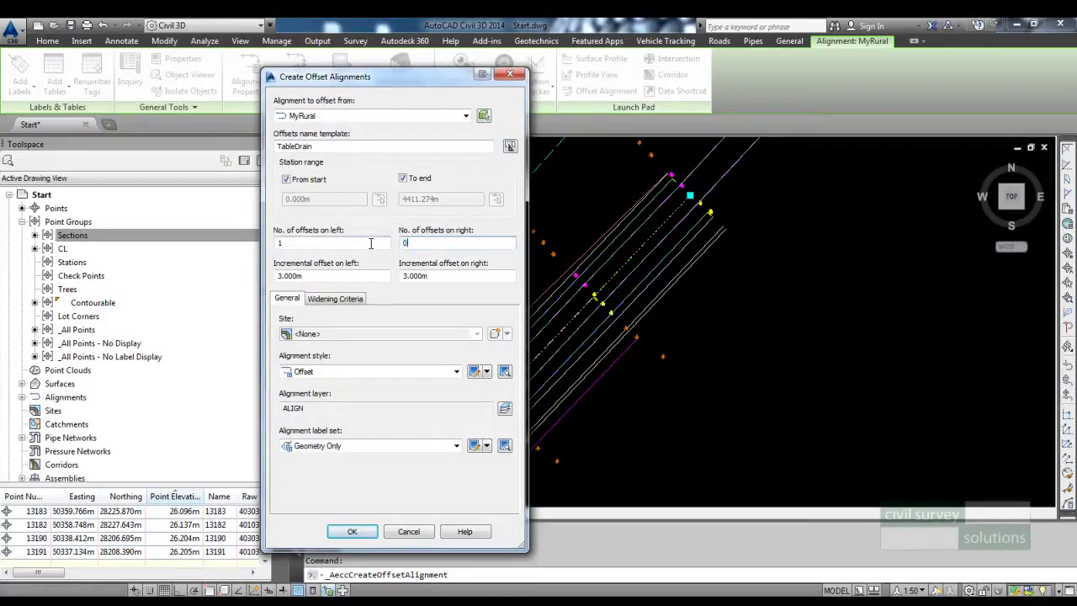
pyautogui.doubleClick(335, 276)
pyautogui.write('6')
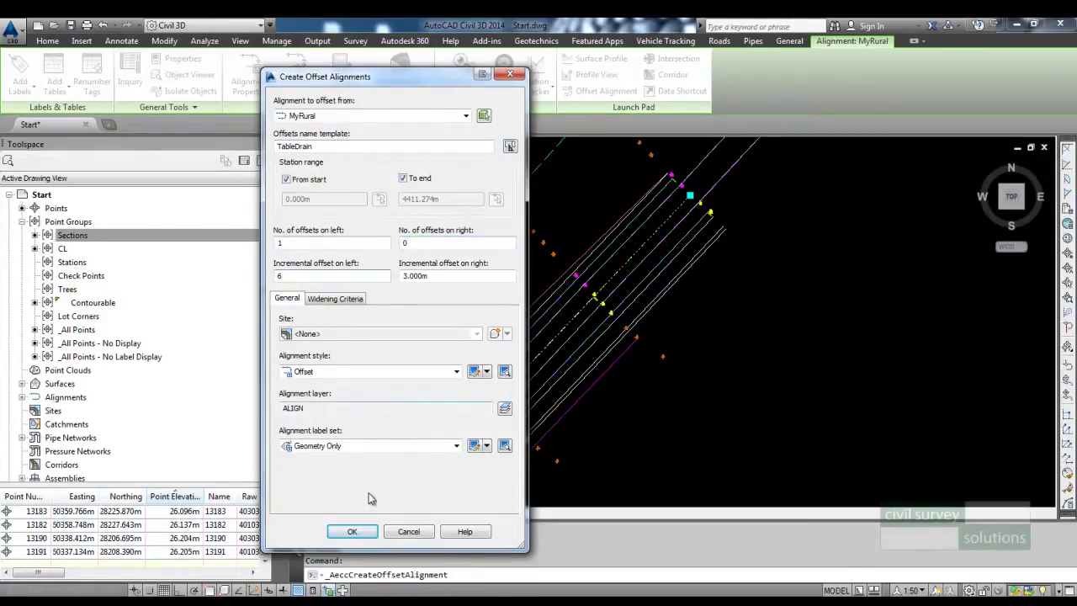
pyautogui.click(352, 531)
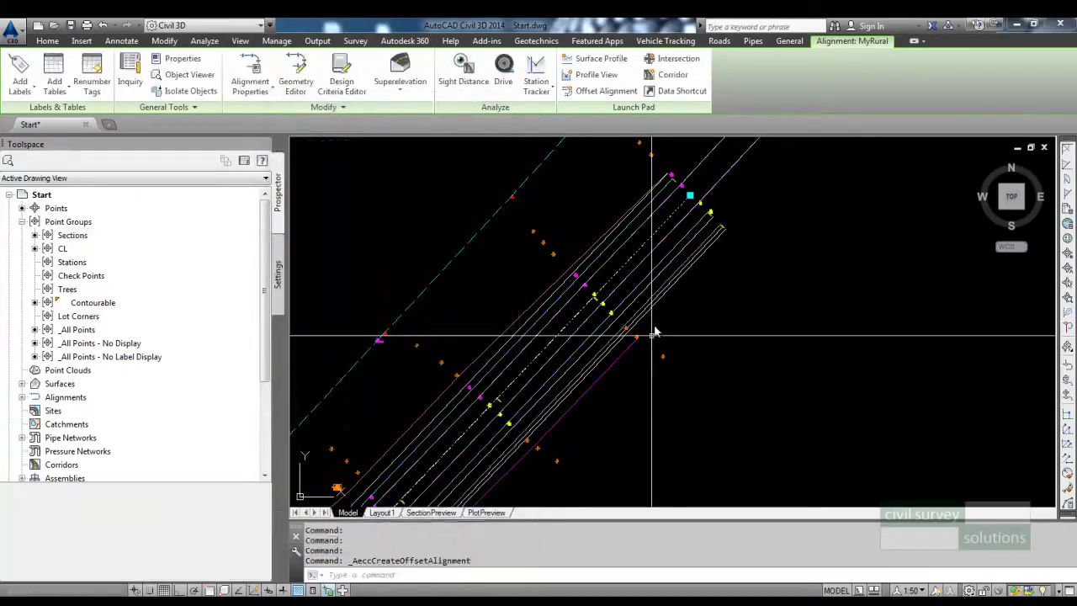
pyautogui.press('Escape')
# Select the TableDrain offset alignment to inspect where it runs beside the road, and clear the selection
pyautogui.scroll(3, 642, 319)
pyautogui.click(641, 320)
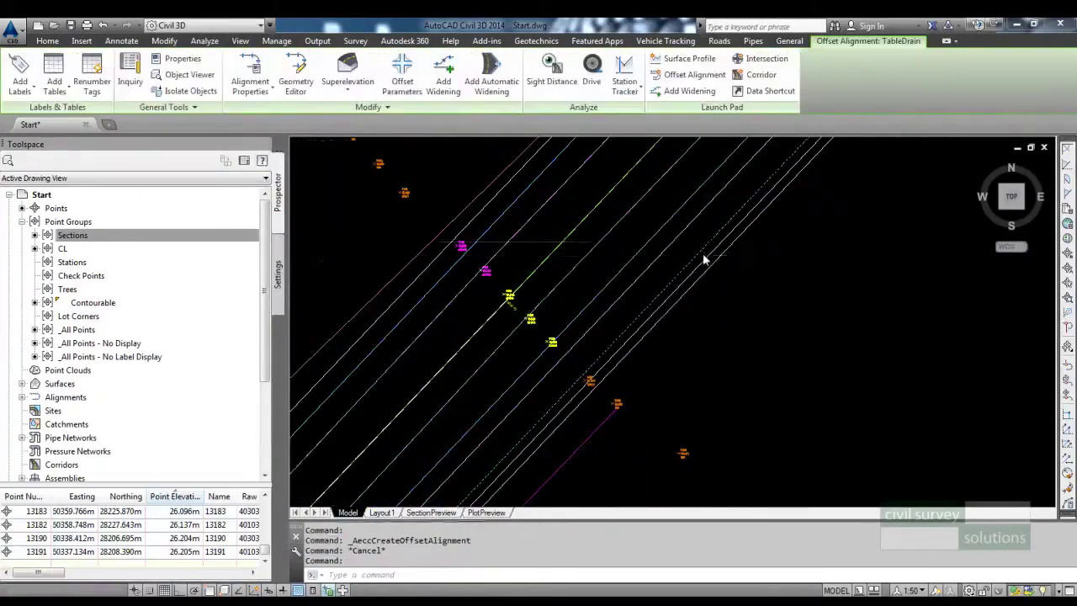
pyautogui.scroll(-2, 632, 327)
pyautogui.scroll(2, 635, 328)
pyautogui.press('Escape')
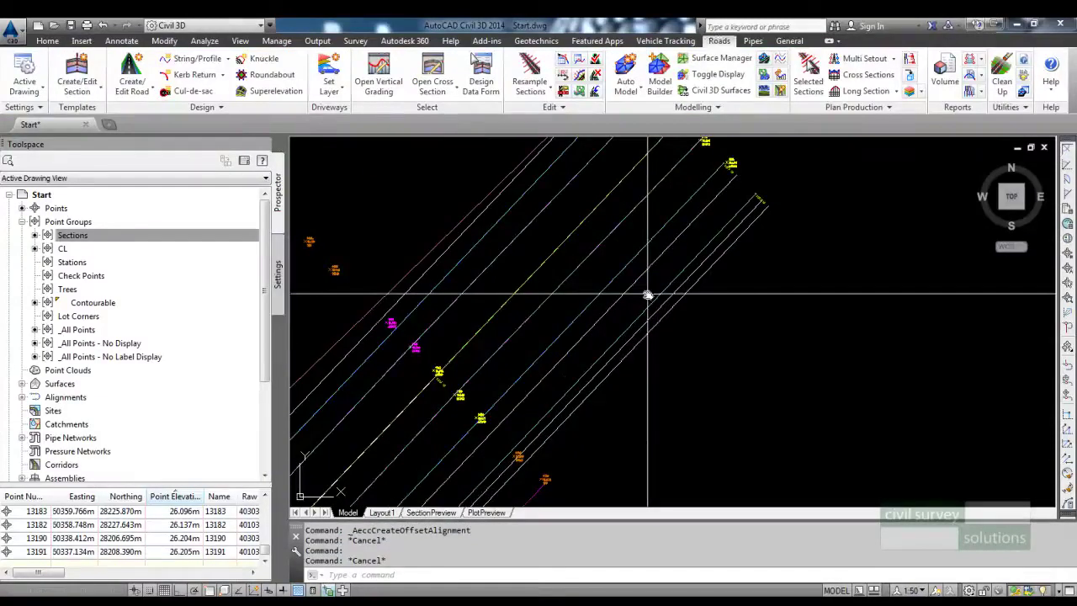
# Start a new String/Profile from the TableDrain alignment, with no template and the NS surface
pyautogui.click(205, 64)
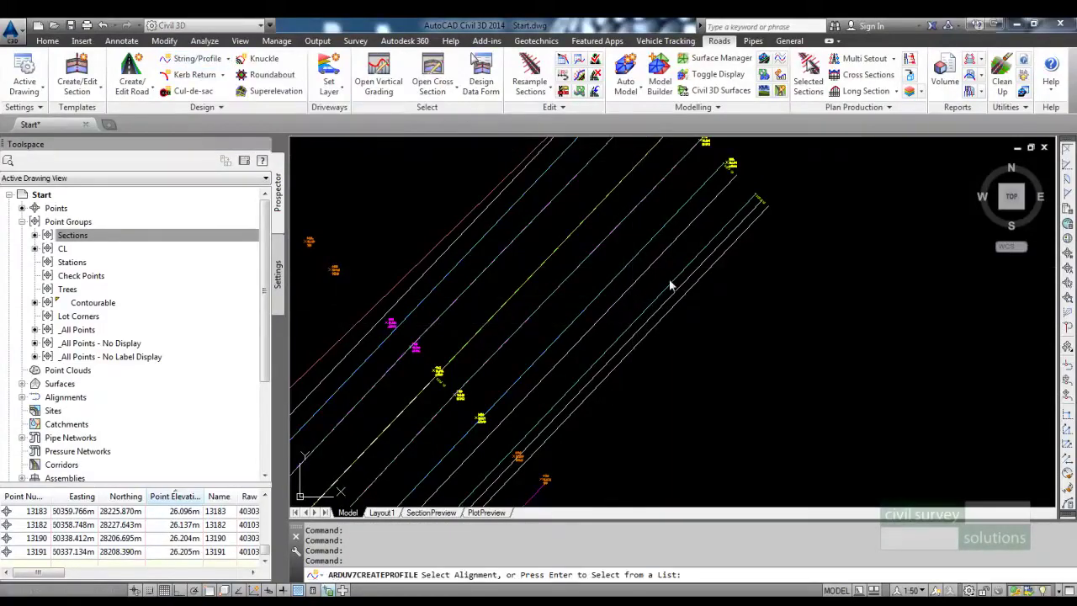
pyautogui.click(671, 286)
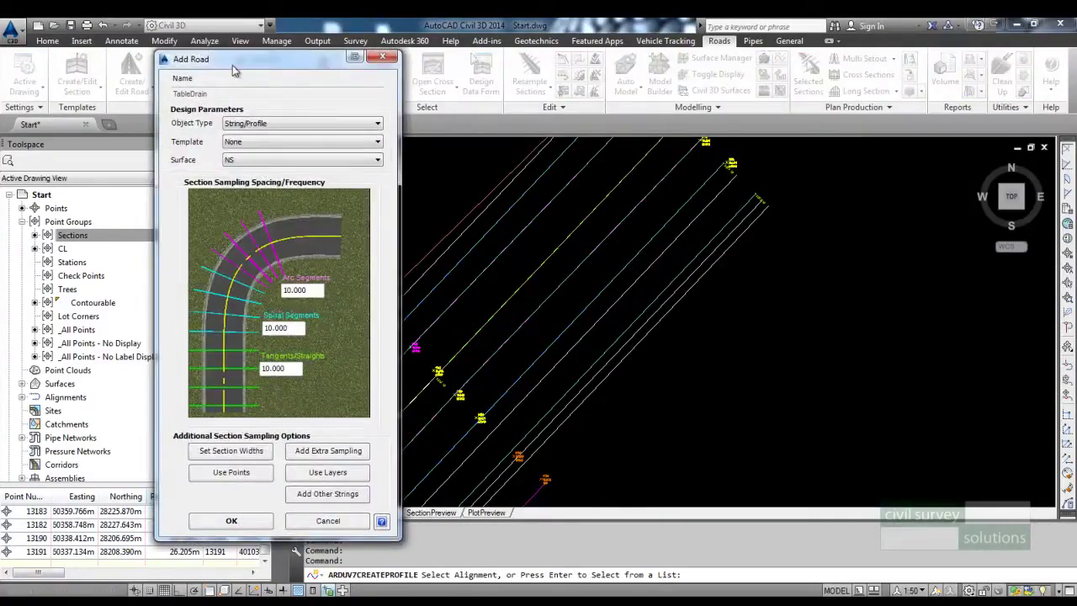
pyautogui.moveTo(236, 64); pyautogui.dragTo(179, 67)
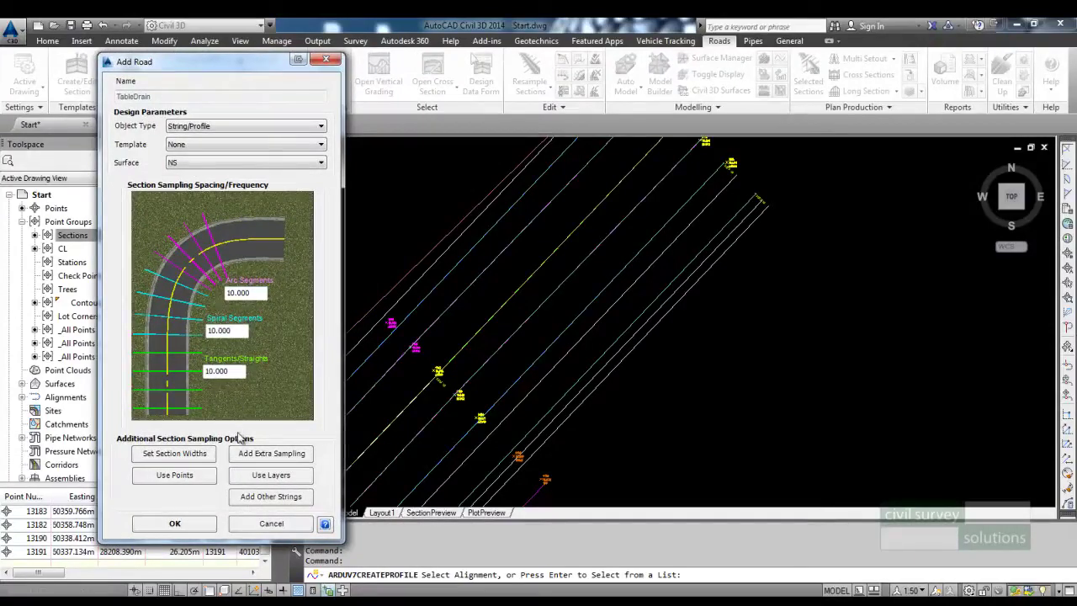
# Include the MyRural road in the TableDrain string's section sampling, restricted to only those chainages
pyautogui.click(259, 498)
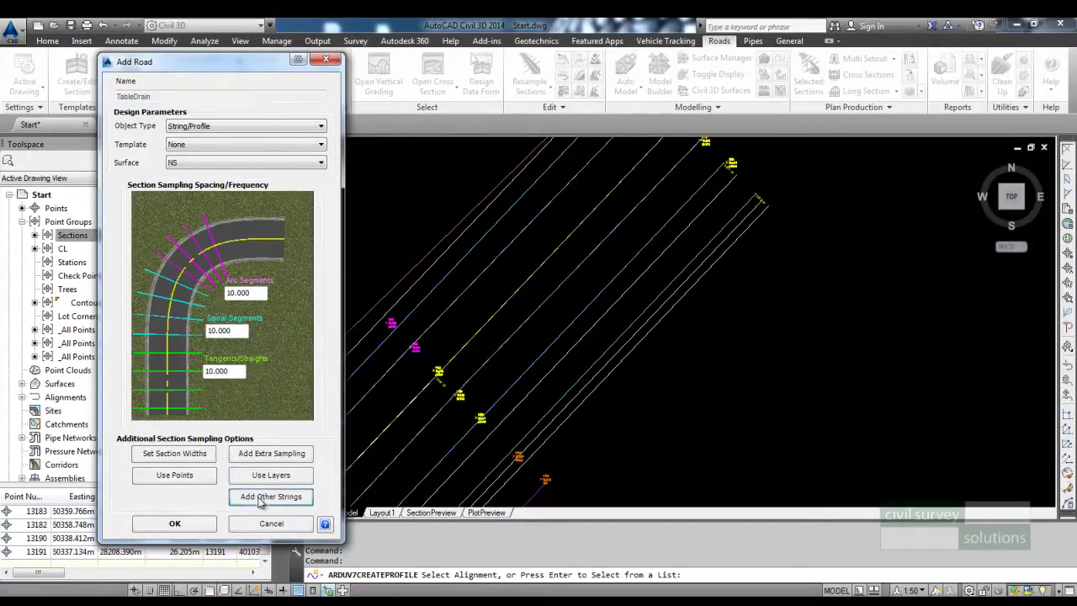
pyautogui.click(176, 227)
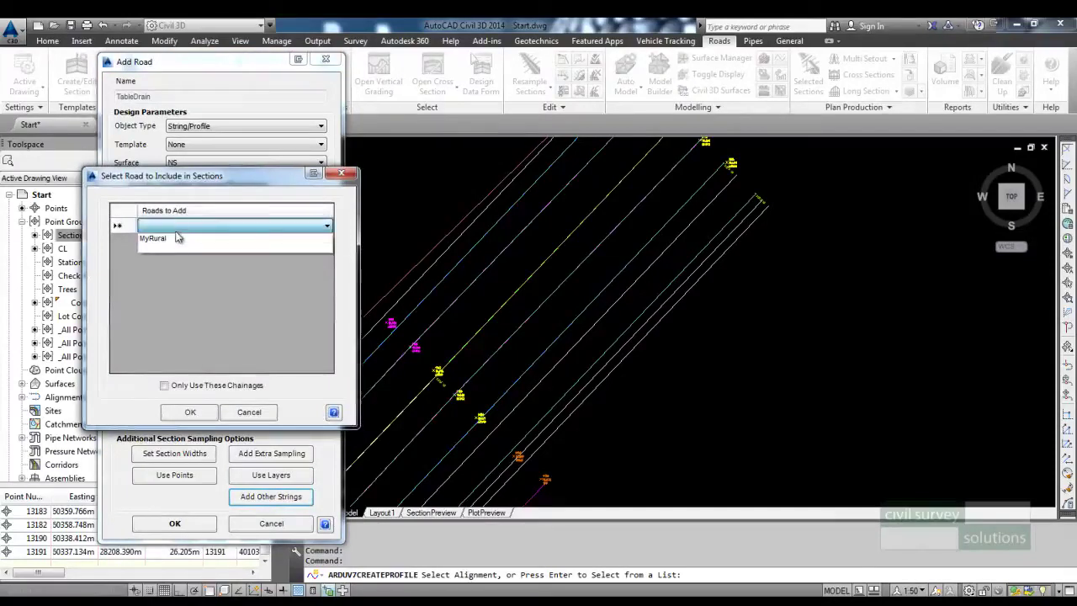
pyautogui.click(174, 238)
pyautogui.click(221, 384)
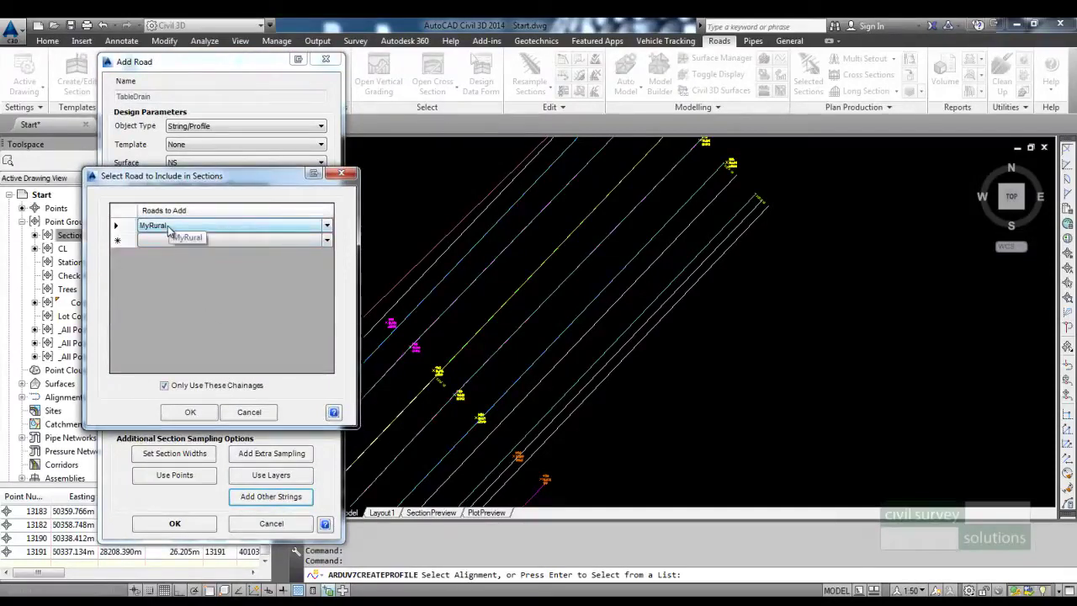
pyautogui.click(188, 413)
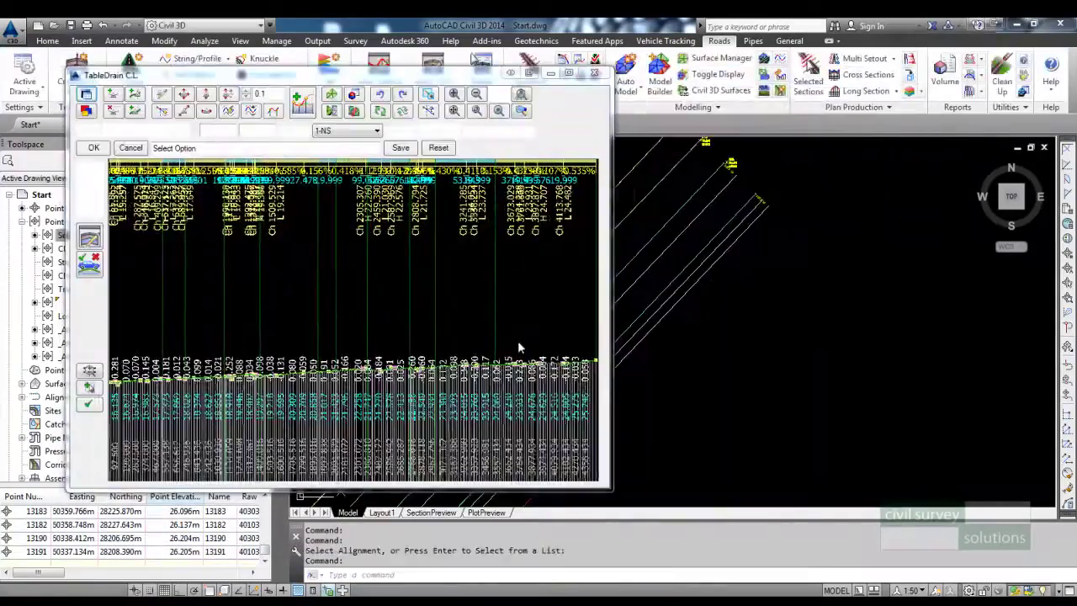
# Apply a level difference to all IPs of the TableDrain vertical grading and accept the design
pyautogui.moveTo(390, 78); pyautogui.dragTo(544, 100)
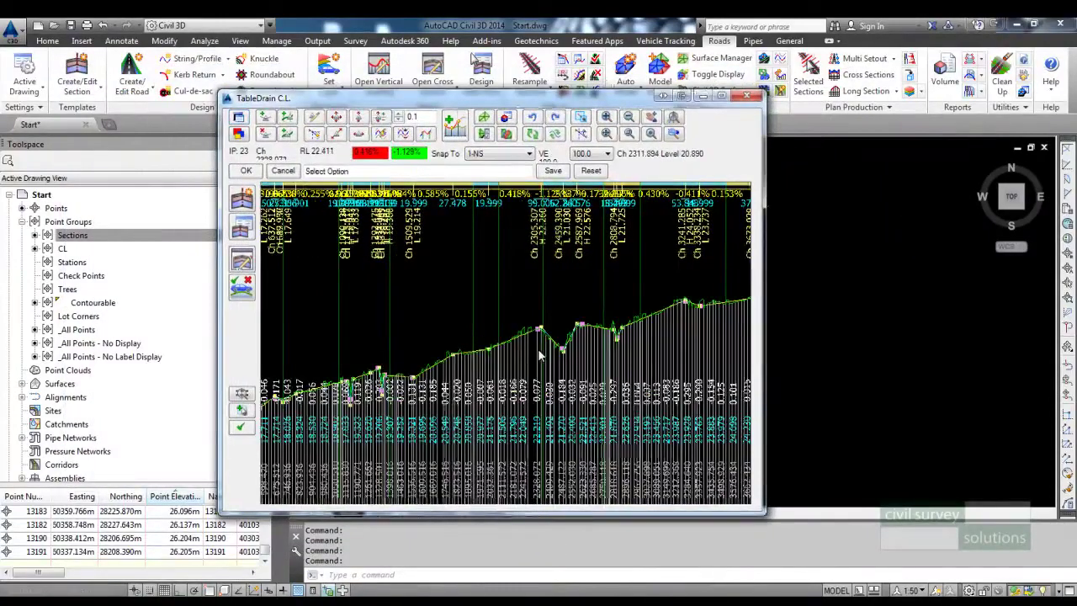
pyautogui.click(403, 136)
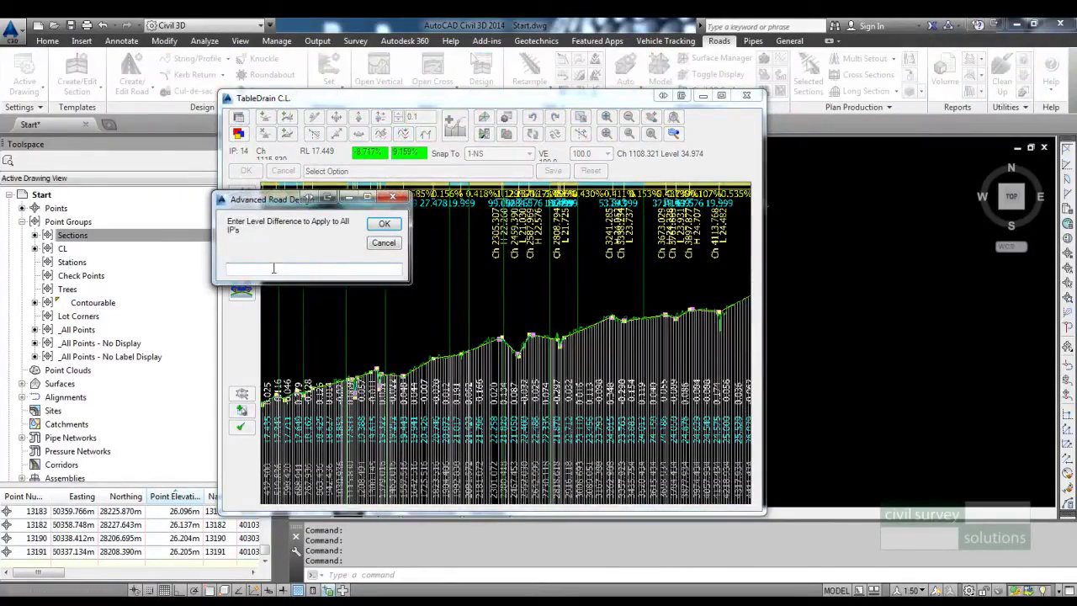
pyautogui.click(385, 223)
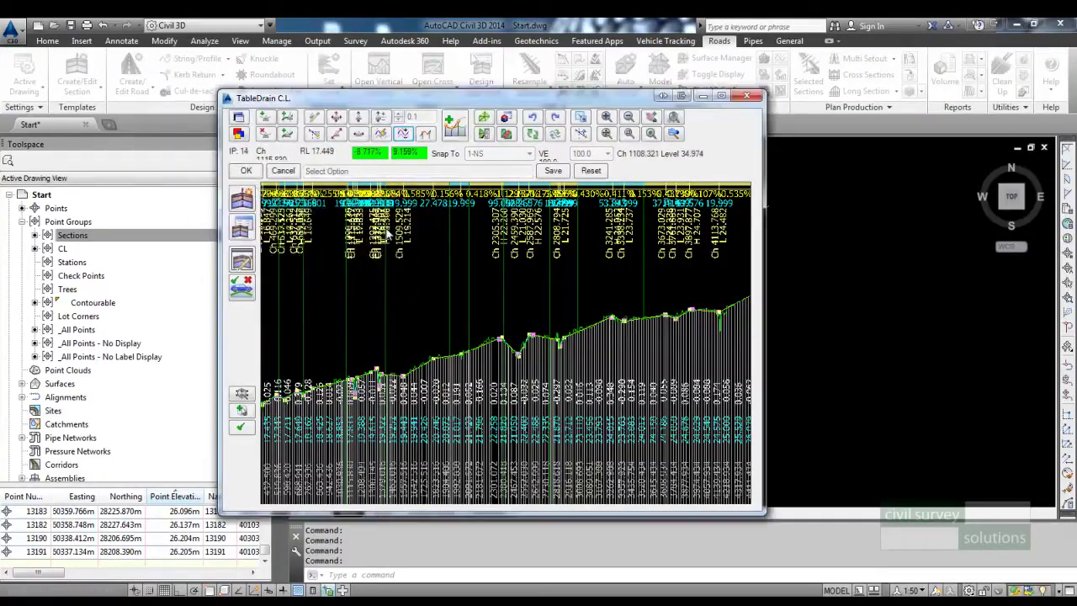
pyautogui.click(246, 170)
# Open the design data form for the MyRural road, choosing the road from the alignment list
pyautogui.scroll(-2, 502, 255)
pyautogui.moveTo(495, 275)
pyautogui.mouseDown(button='middle')
pyautogui.moveTo(562, 245)
pyautogui.moveTo(531, 212)
pyautogui.moveTo(505, 206)
pyautogui.moveTo(430, 260)
pyautogui.mouseUp(button='middle')
pyautogui.scroll(-2, 514, 248)
pyautogui.click(479, 89)
pyautogui.press('Return')
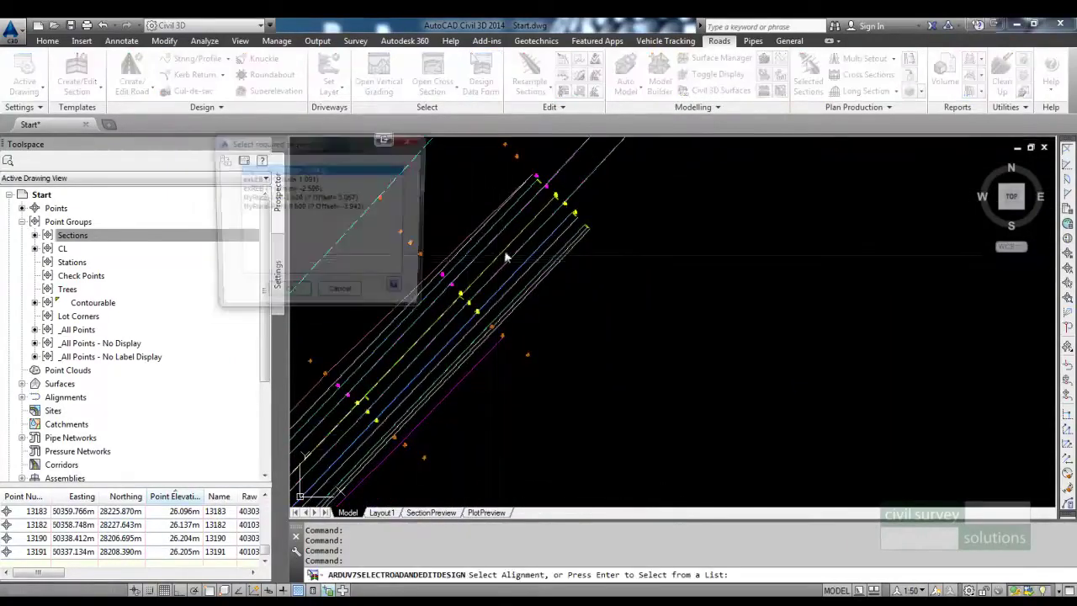
pyautogui.click(288, 296)
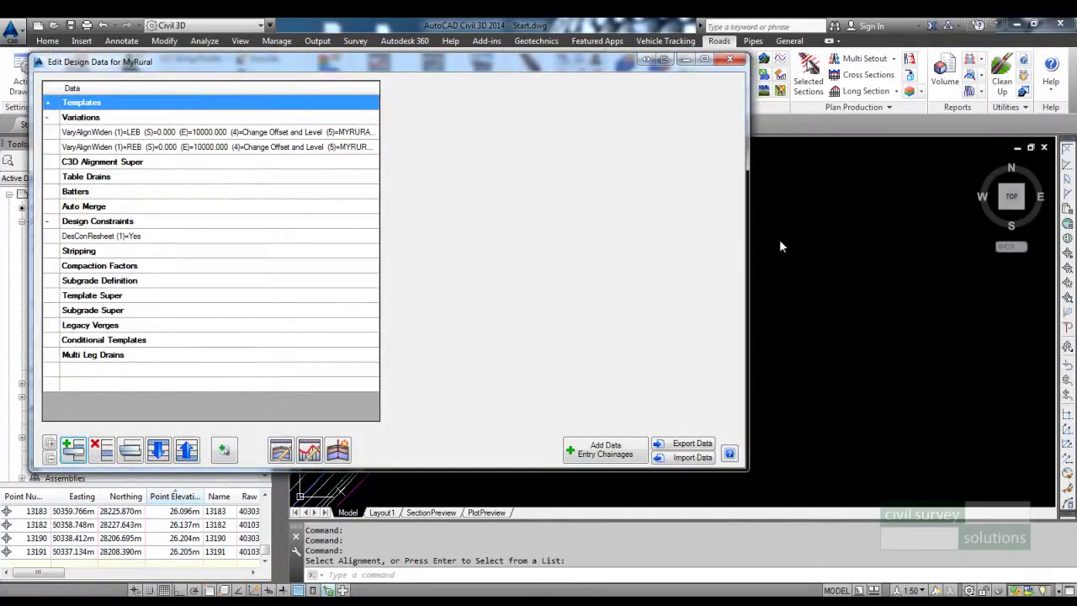
# Show the MyRural cross section viewer, widen it clear of the design data, and advance the sections to chainage 41.500
pyautogui.click(281, 450)
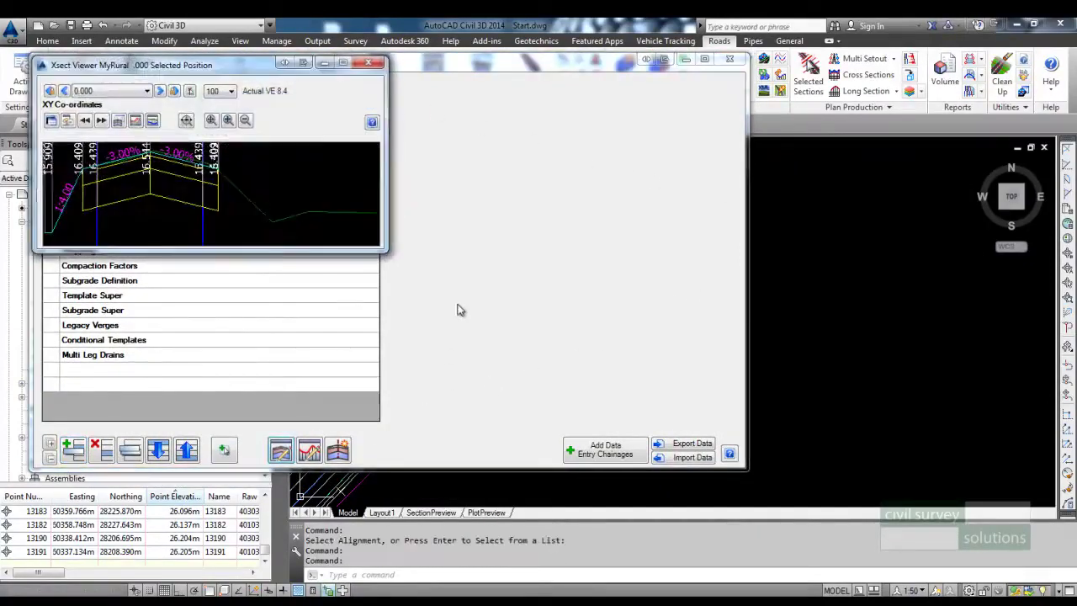
pyautogui.moveTo(270, 65); pyautogui.dragTo(973, 399)
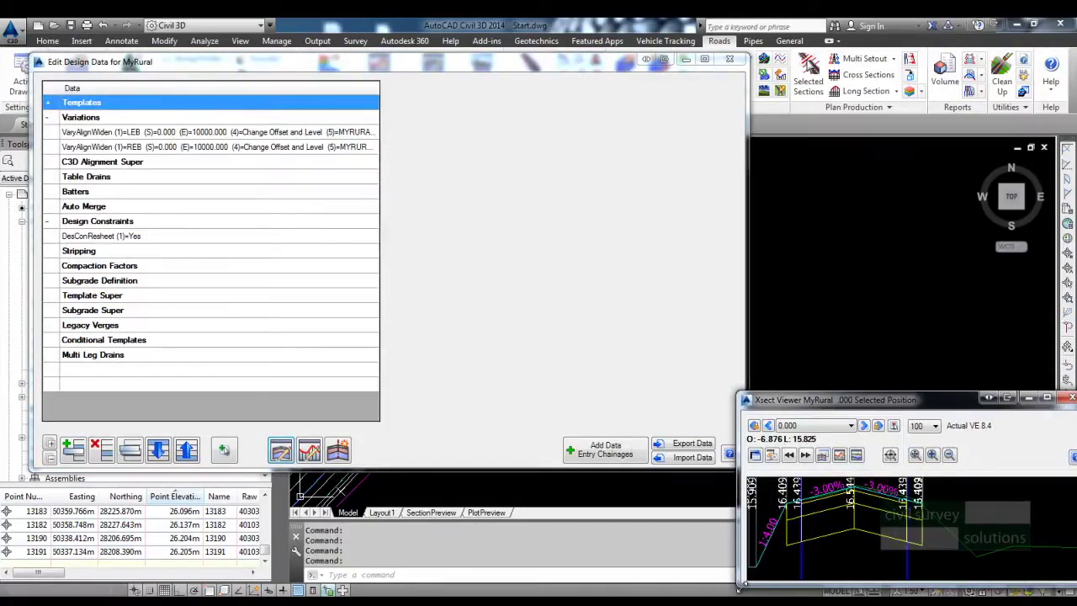
pyautogui.moveTo(740, 584); pyautogui.dragTo(483, 591)
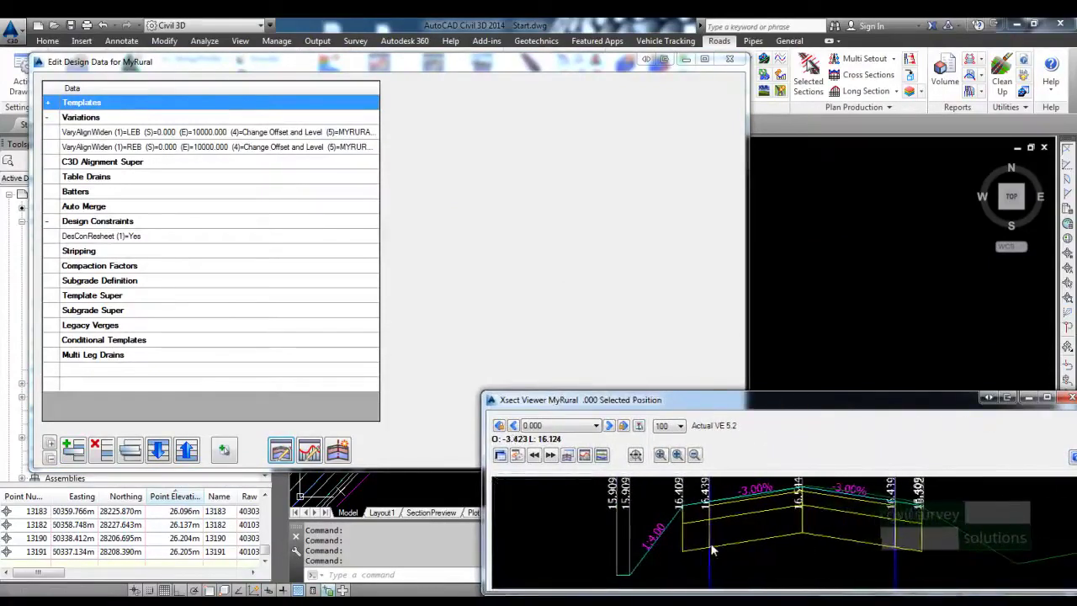
pyautogui.click(608, 425)
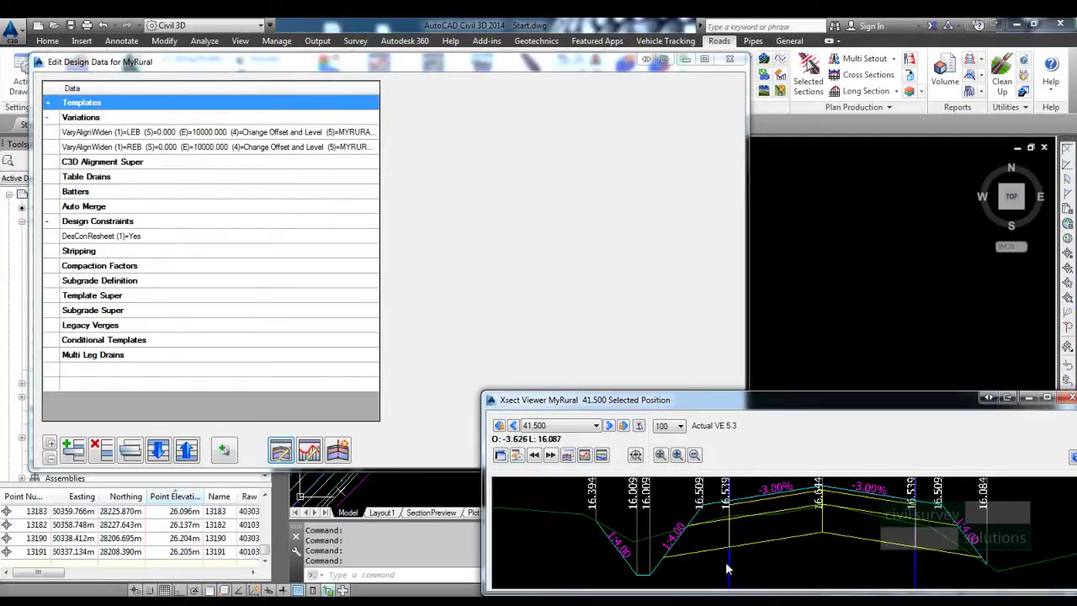
# Set the first default object for the cross section view to the TableDrain alignment
pyautogui.click(517, 455)
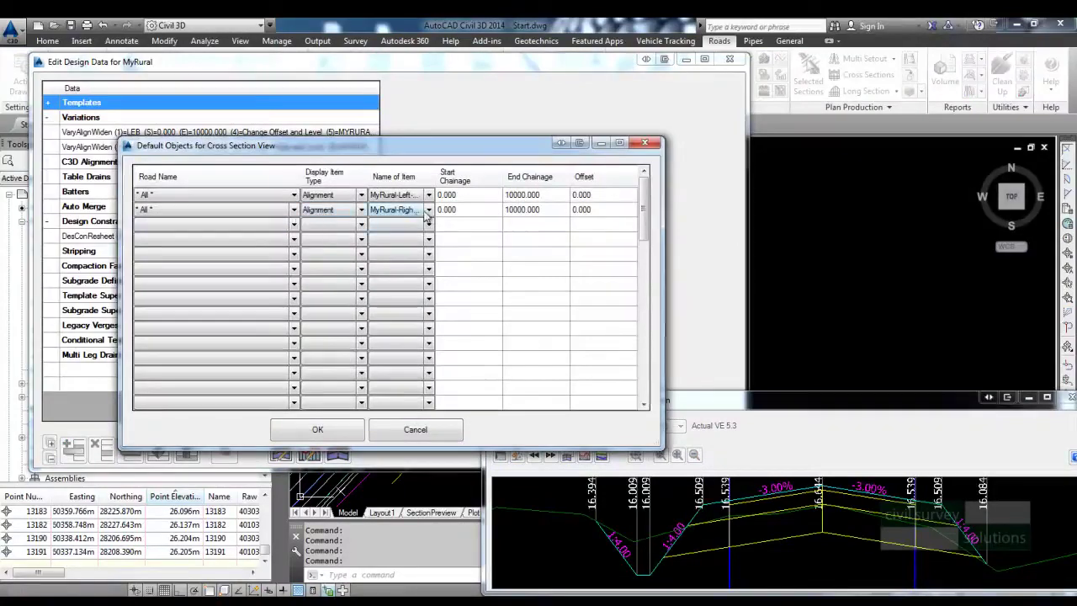
pyautogui.click(429, 195)
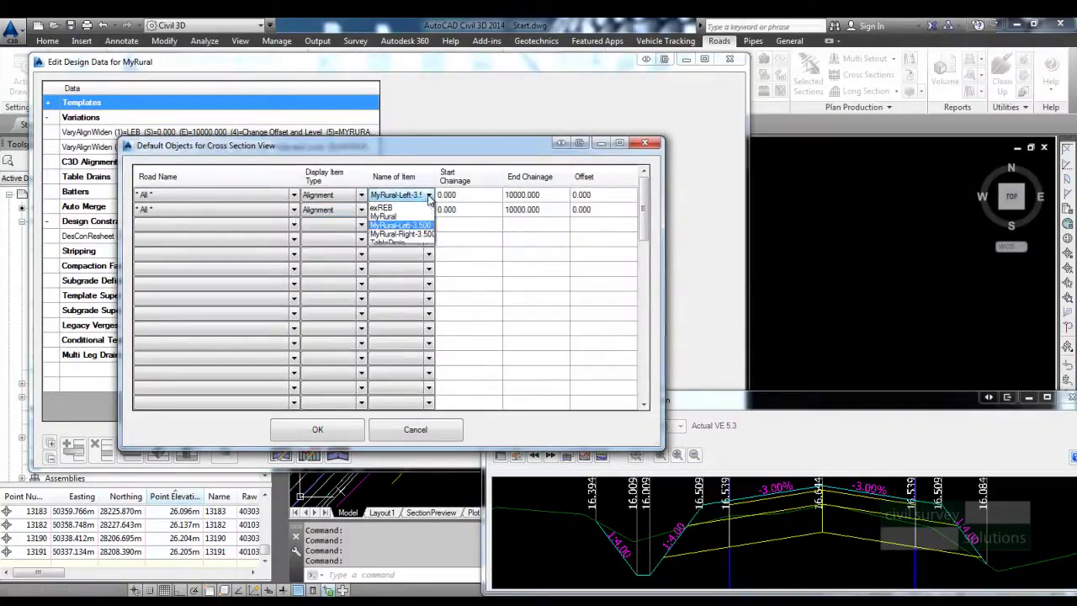
pyautogui.click(402, 245)
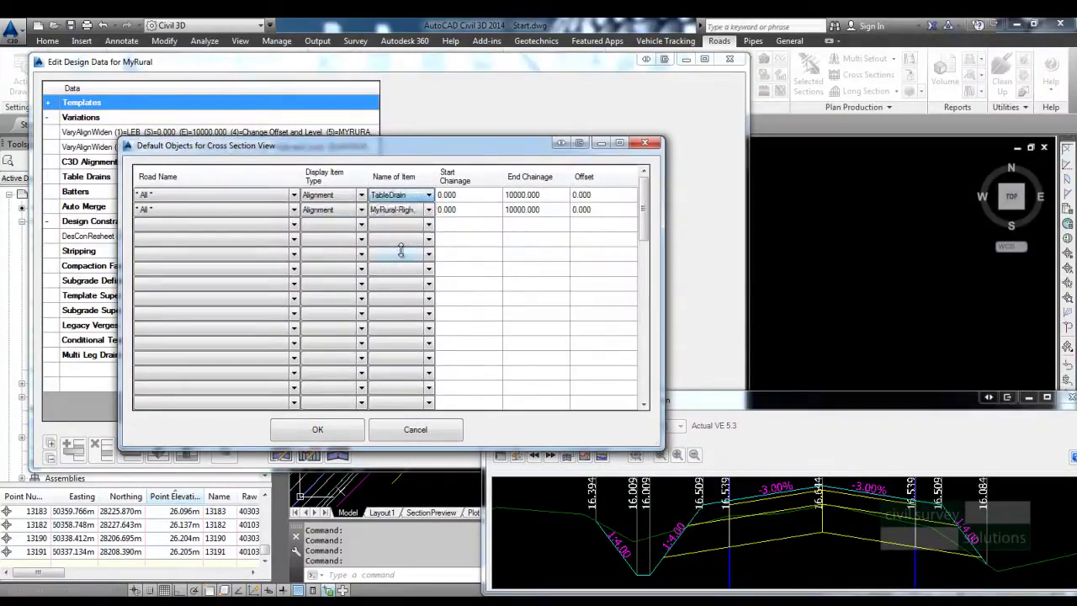
# Add a default cross section object for all roads showing the TableDrain road from chainage 0 to 10000, and accept the list
pyautogui.click(275, 223)
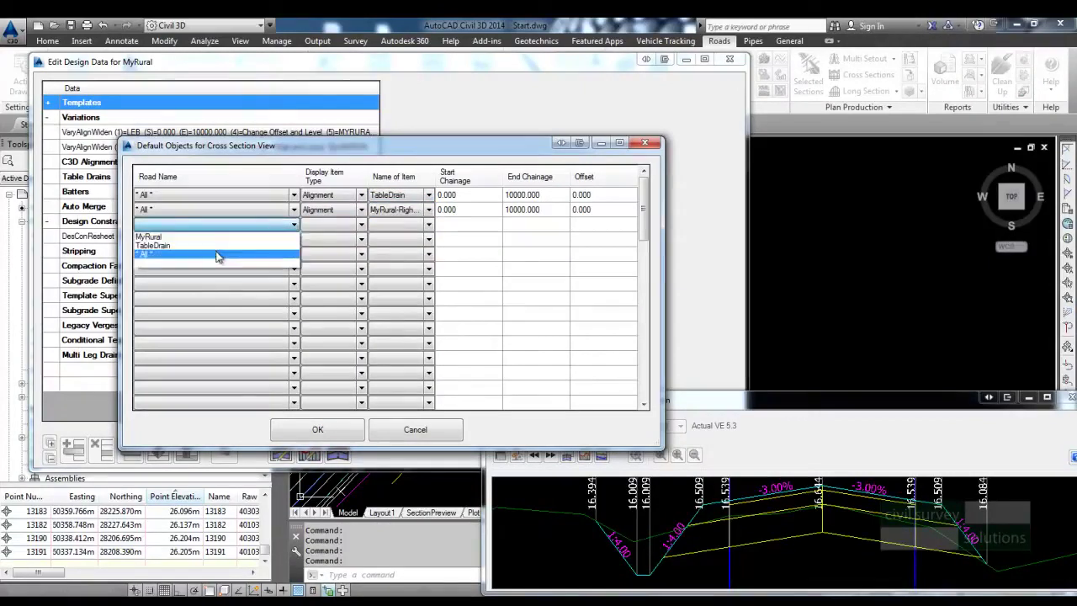
pyautogui.click(216, 255)
pyautogui.click(361, 224)
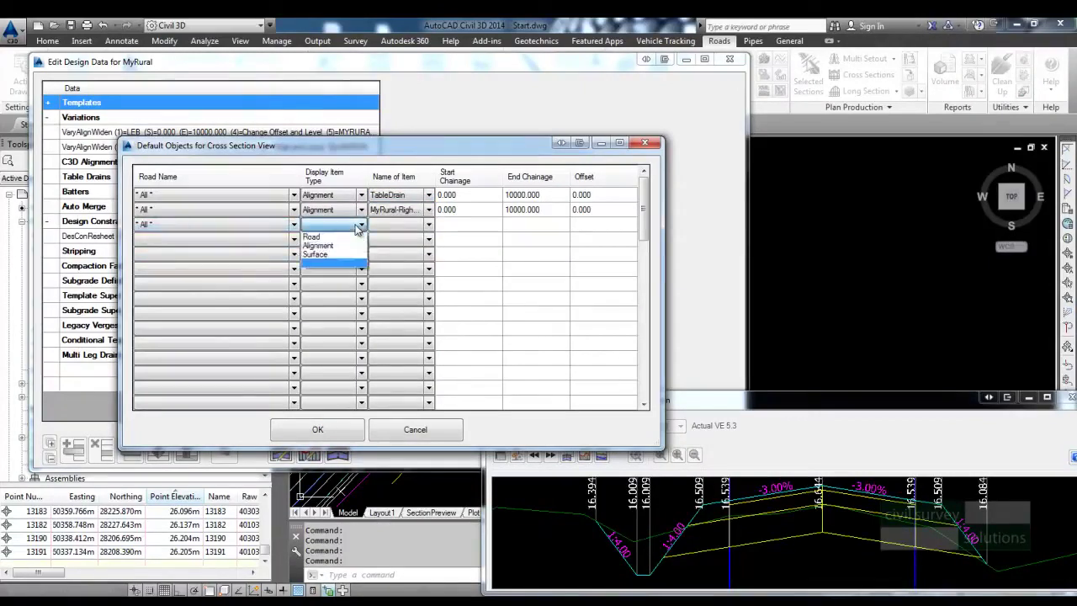
pyautogui.click(313, 237)
pyautogui.click(428, 224)
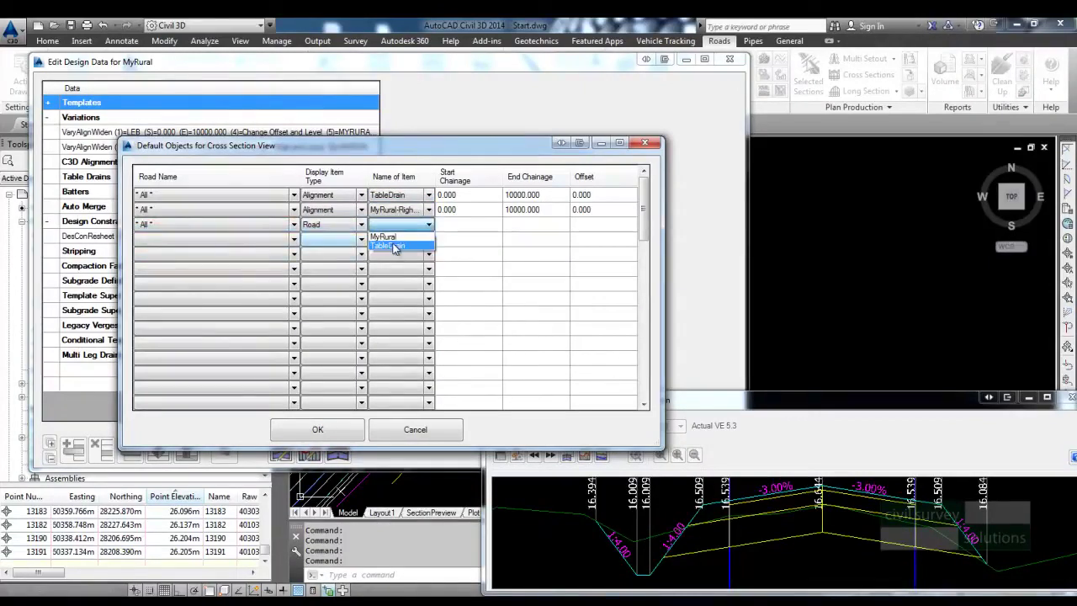
pyautogui.click(395, 247)
pyautogui.click(451, 225)
pyautogui.write('0')
pyautogui.click(528, 224)
pyautogui.write('10000')
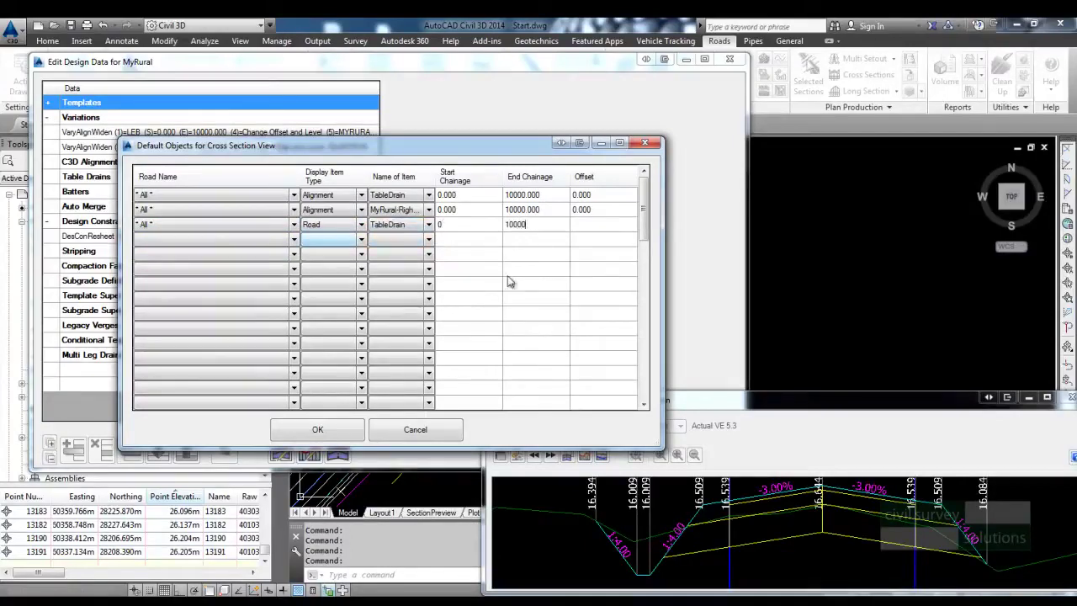
pyautogui.click(317, 428)
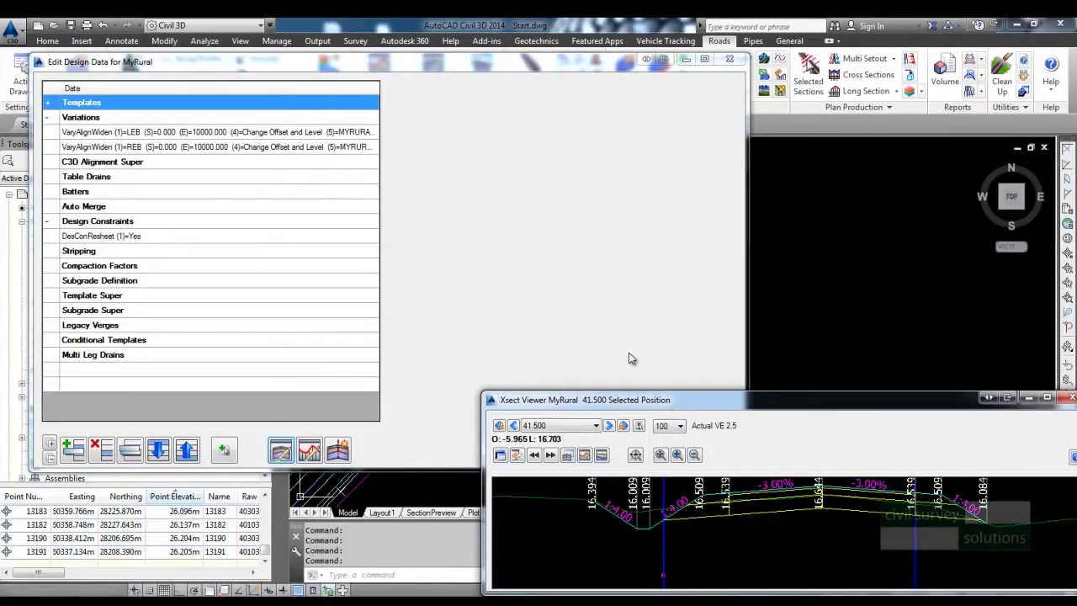
# Start a Set Code Offsets &/or Levels to String entry at the end of the MyRural variations
pyautogui.moveTo(498, 64); pyautogui.dragTo(484, 62)
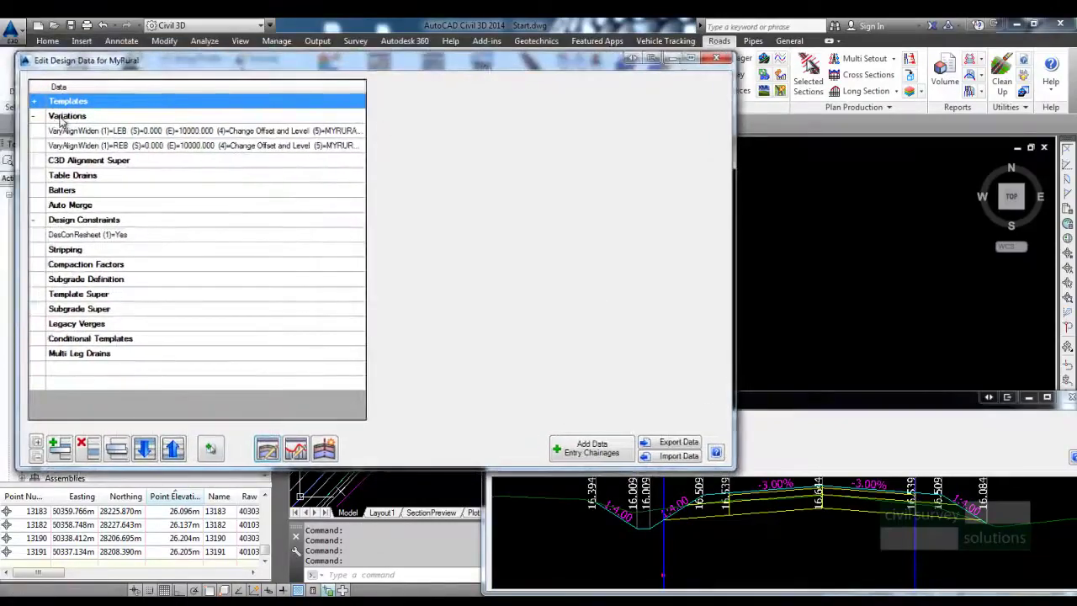
pyautogui.click(60, 118)
pyautogui.click(55, 455)
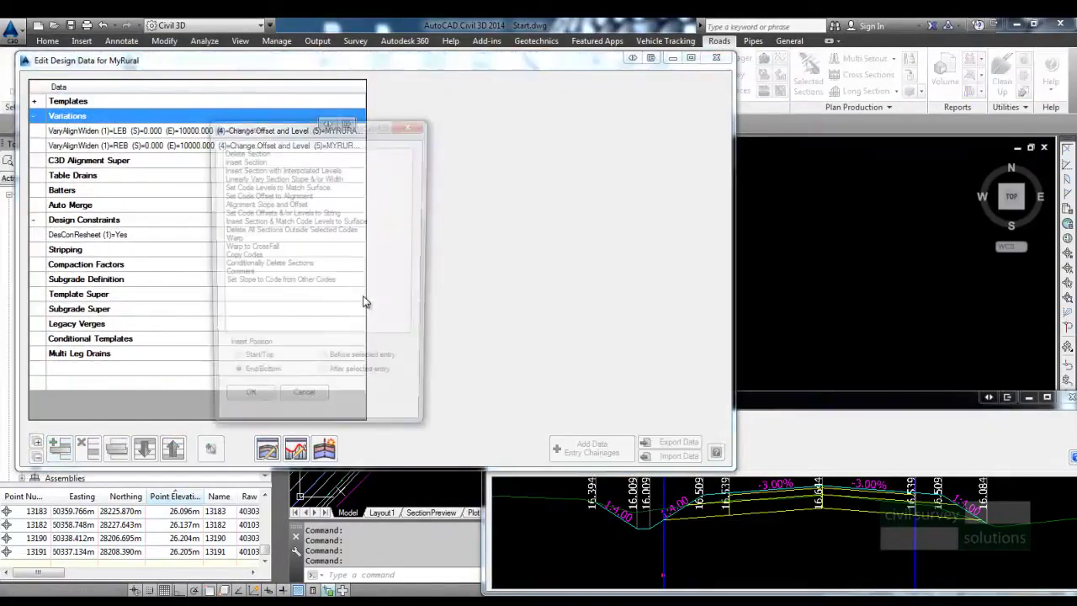
pyautogui.click(291, 213)
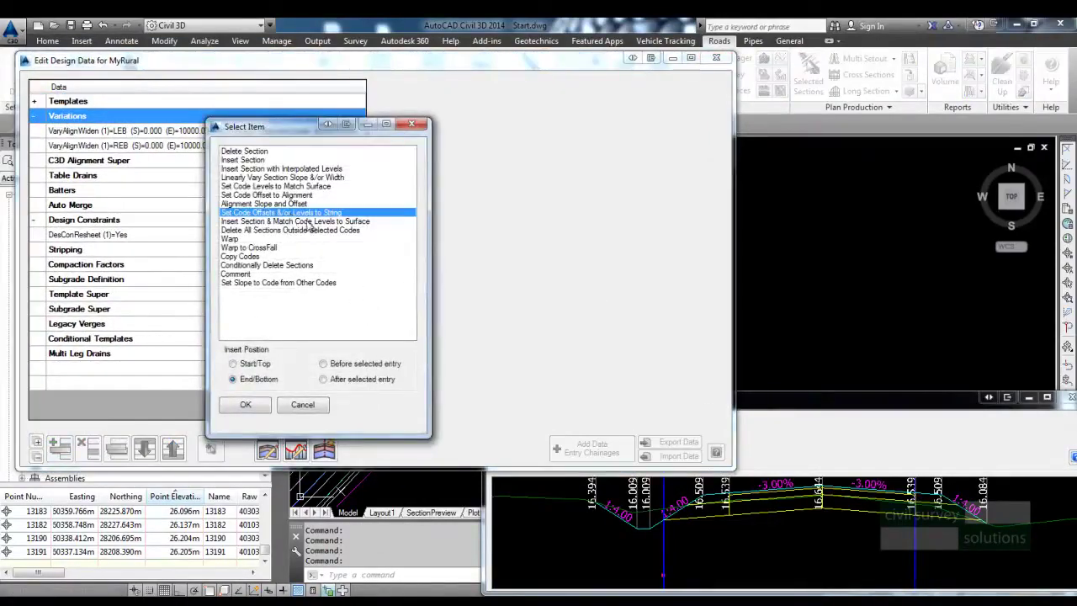
pyautogui.click(245, 404)
# Add the variation for code LTD1, chainage 0 to 10000, using Change Offset and Level to string TableDrain, and advance the sections to chainage 97.500
pyautogui.click(533, 133)
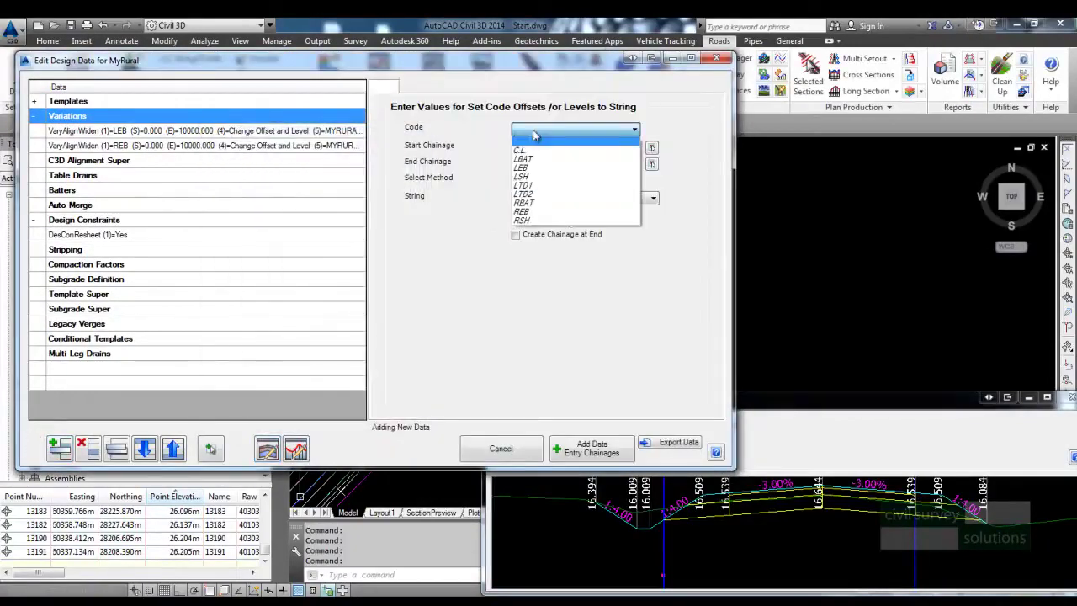
pyautogui.click(535, 186)
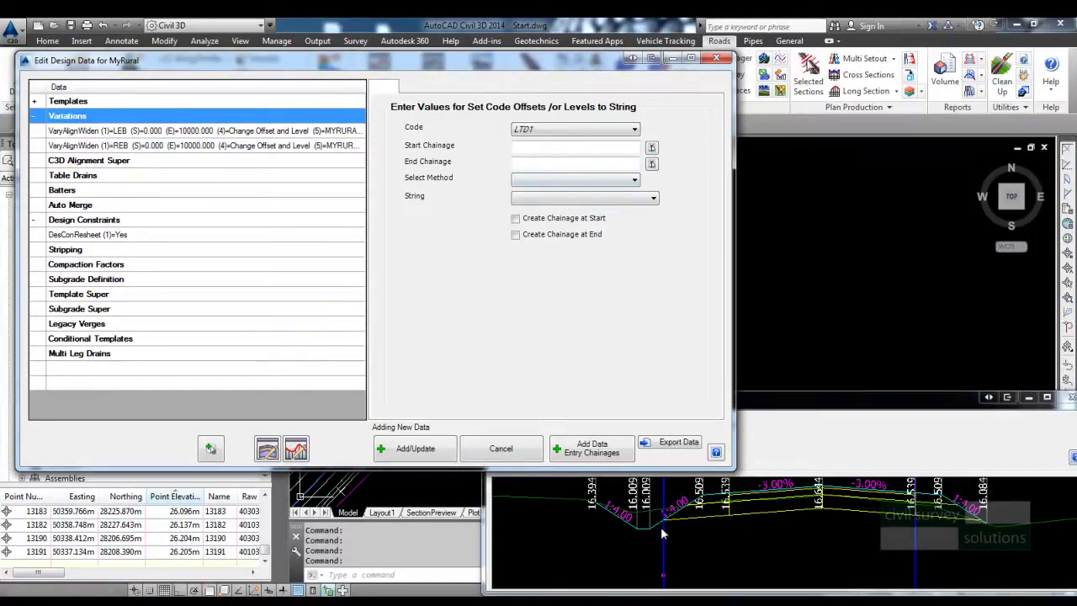
pyautogui.click(547, 149)
pyautogui.write('0')
pyautogui.write('10000')
pyautogui.click(566, 181)
pyautogui.click(564, 201)
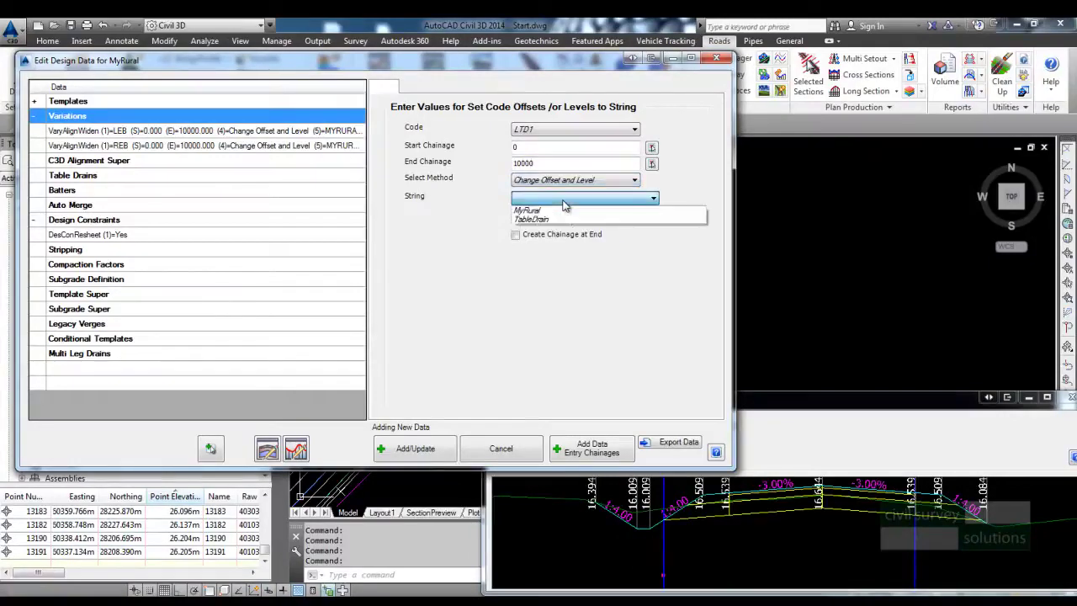
pyautogui.click(547, 216)
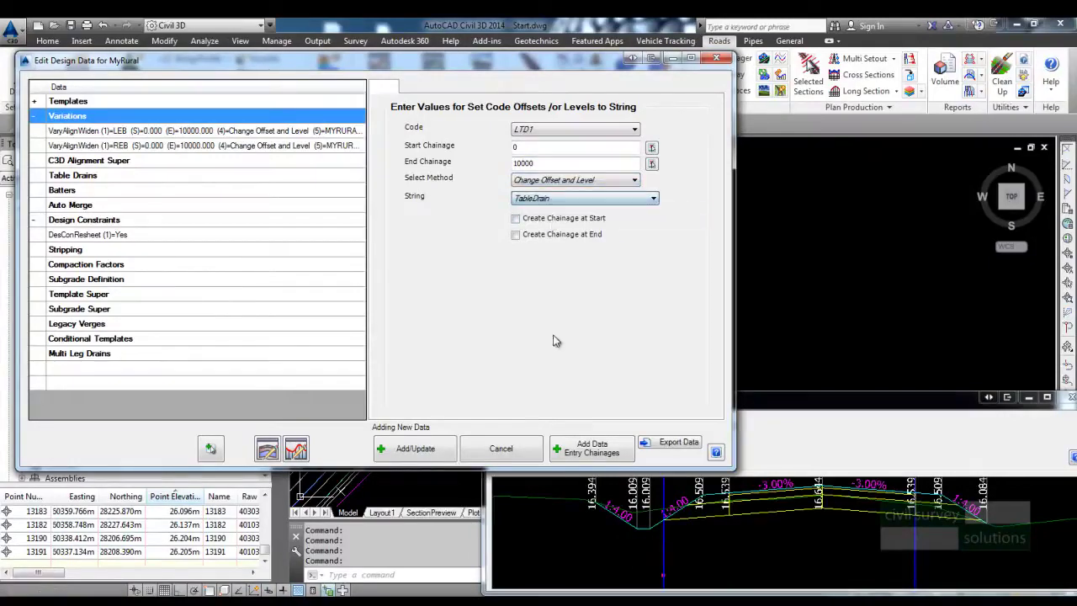
pyautogui.click(425, 448)
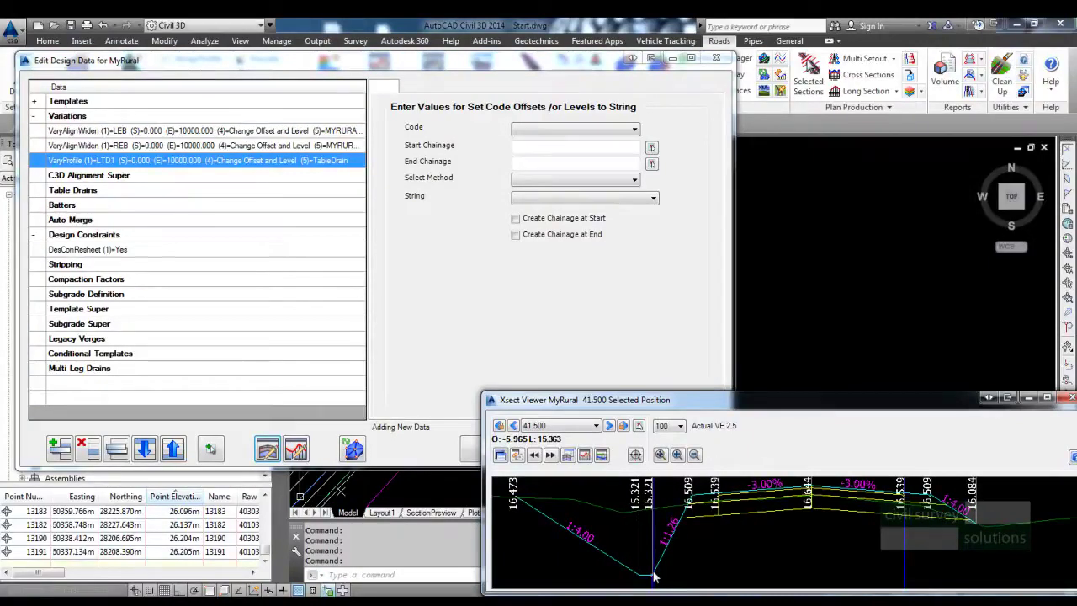
pyautogui.click(609, 427)
pyautogui.click(609, 426)
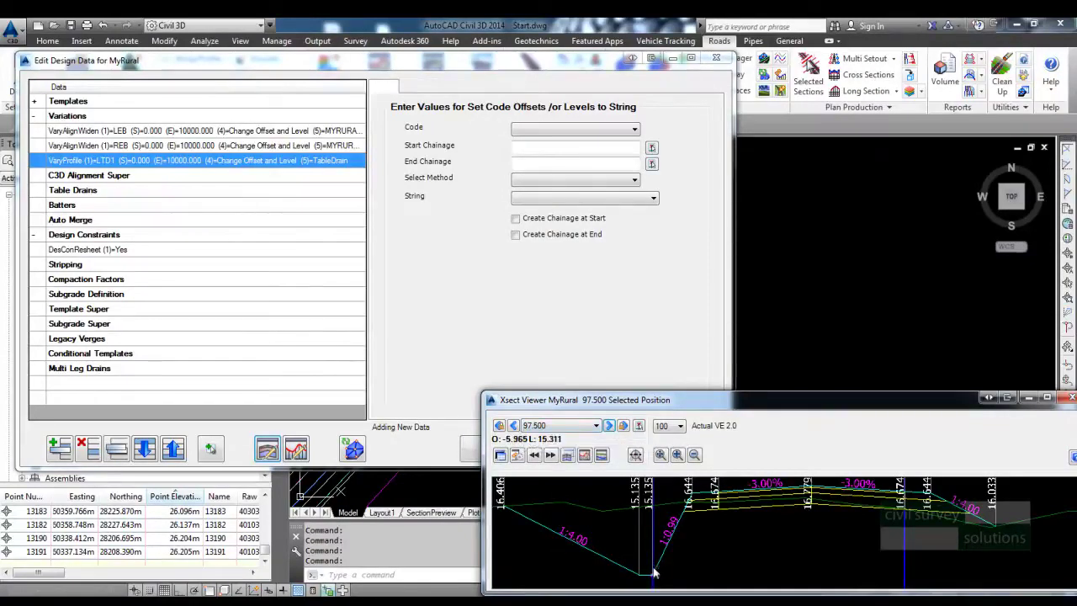
# Change the LTD1 variation's method to Hold Slope - Change Offset, update it, and inspect the left drain in the cross section
pyautogui.doubleClick(229, 167)
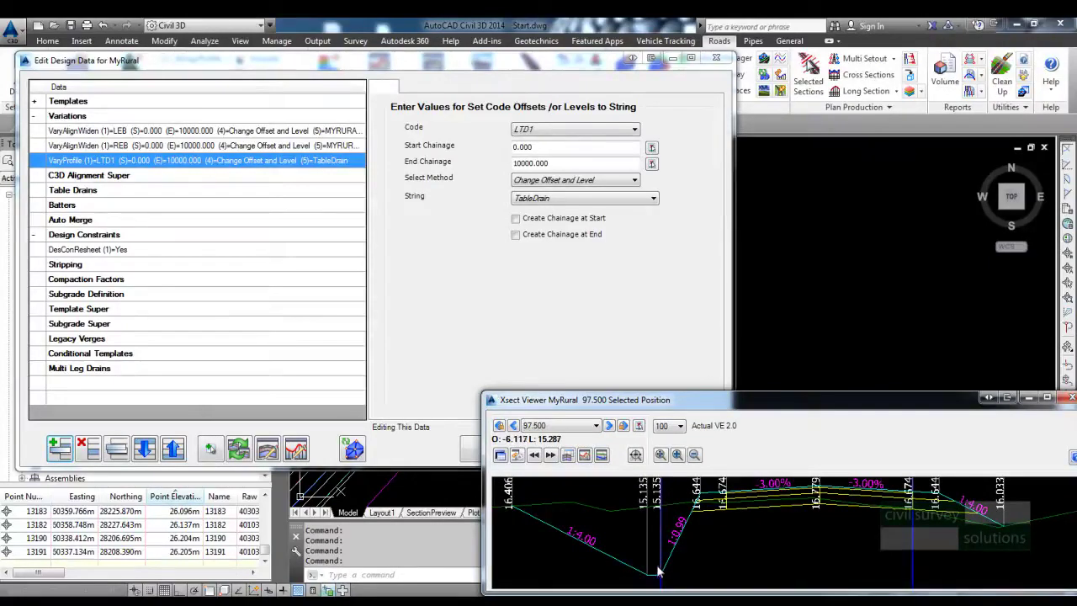
pyautogui.click(550, 180)
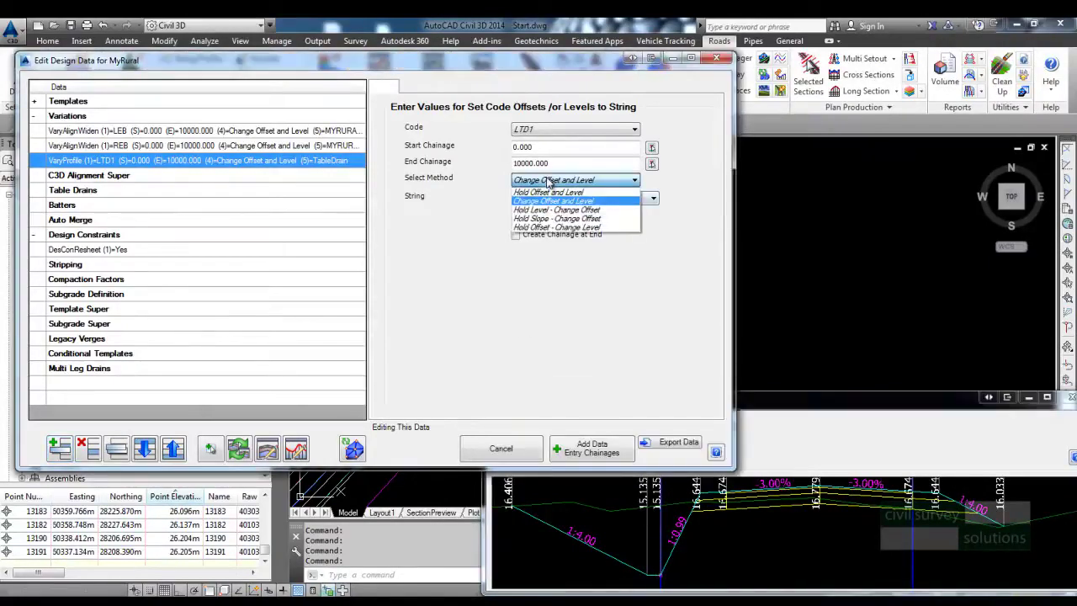
pyautogui.click(575, 219)
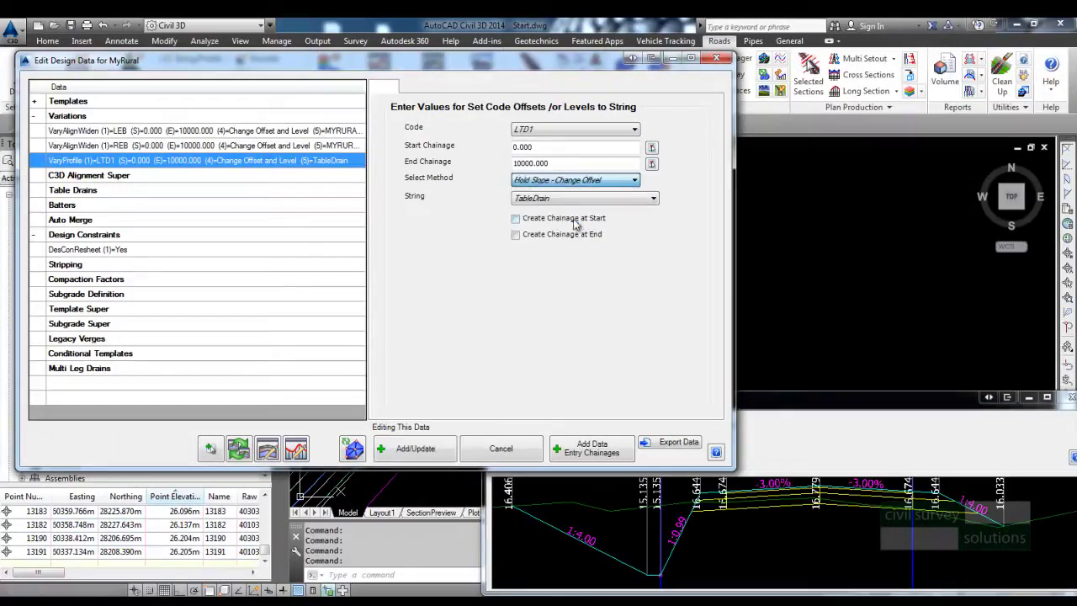
pyautogui.click(412, 447)
pyautogui.click(617, 550)
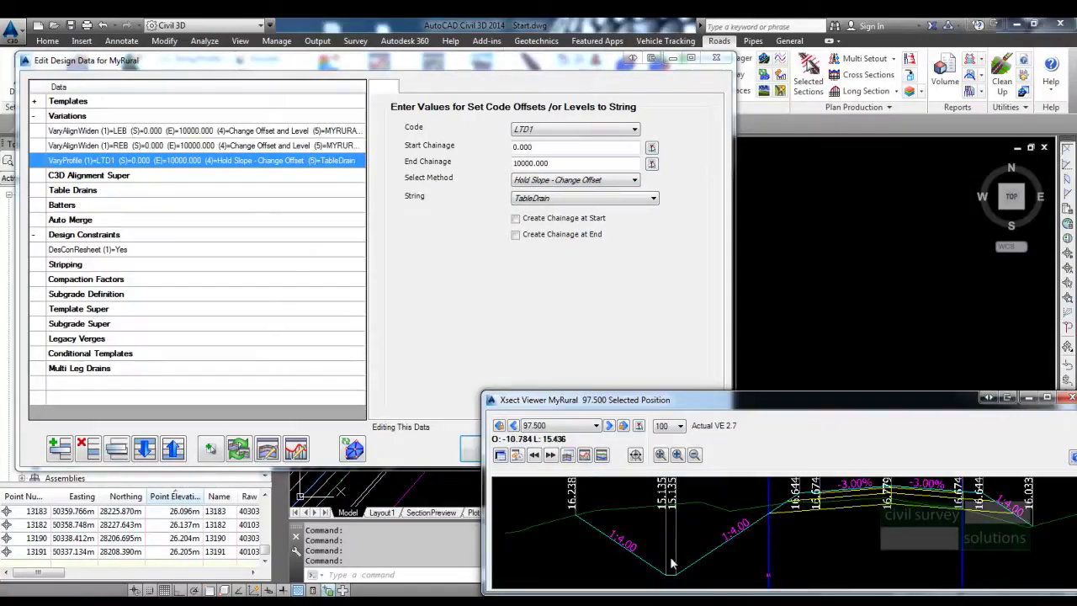
pyautogui.scroll(1, 705, 557)
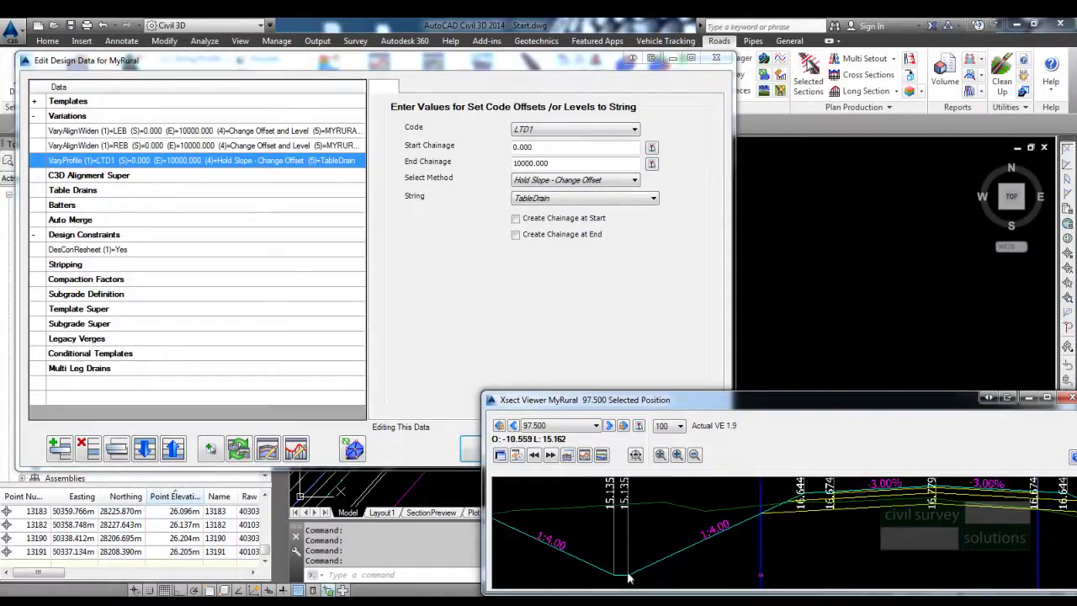
pyautogui.click(763, 579)
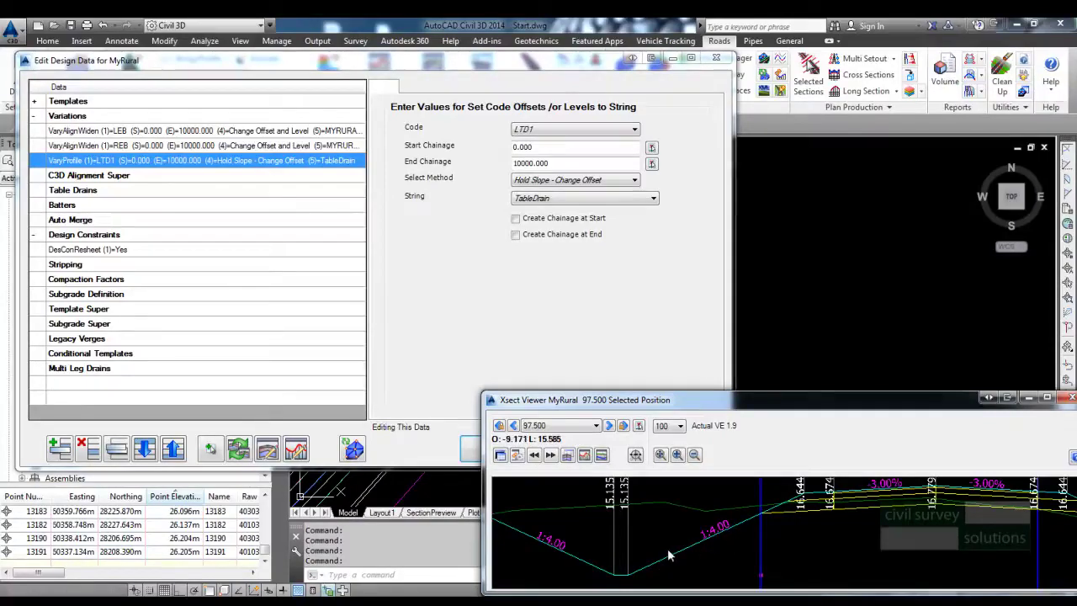
# Move the cross section viewer clear of the design data entries and bring the right side of the road into view
pyautogui.moveTo(833, 399); pyautogui.dragTo(563, 396)
pyautogui.moveTo(633, 527)
pyautogui.mouseDown(button='middle')
pyautogui.moveTo(459, 505)
pyautogui.moveTo(546, 512)
pyautogui.moveTo(499, 465)
pyautogui.mouseUp(button='middle')
pyautogui.moveTo(595, 395); pyautogui.dragTo(744, 449)
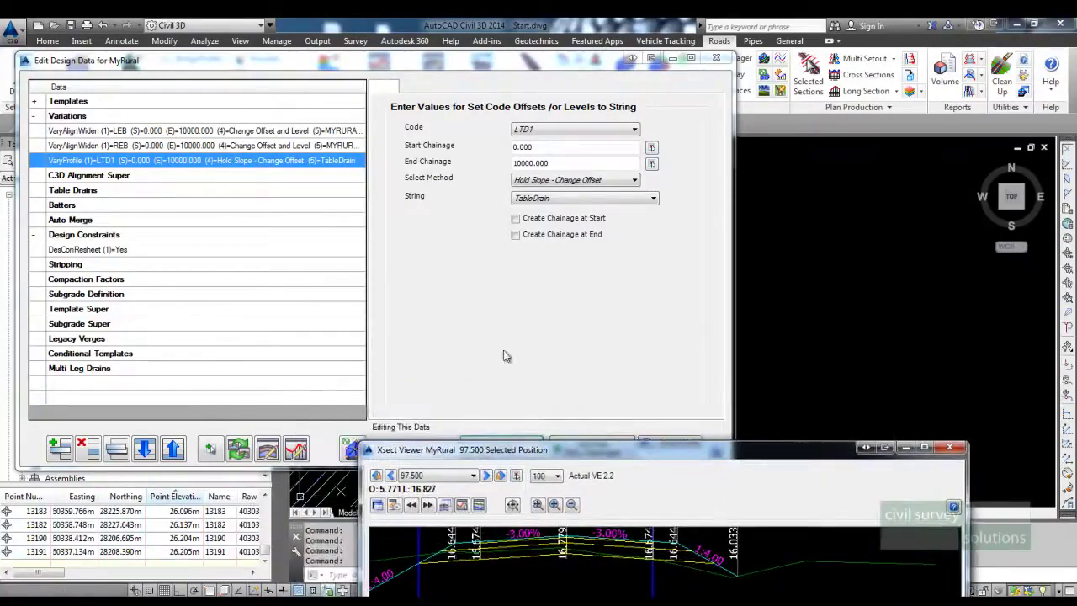
# Start a new Table Drains entry for MyRural running from chainage 0 to 10000
pyautogui.click(79, 191)
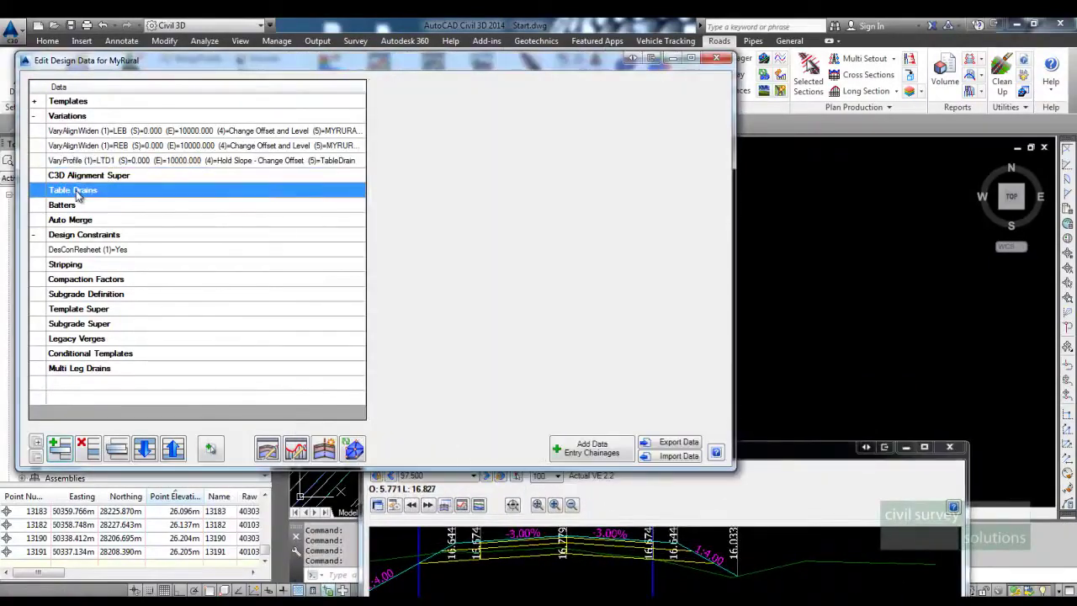
pyautogui.click(59, 446)
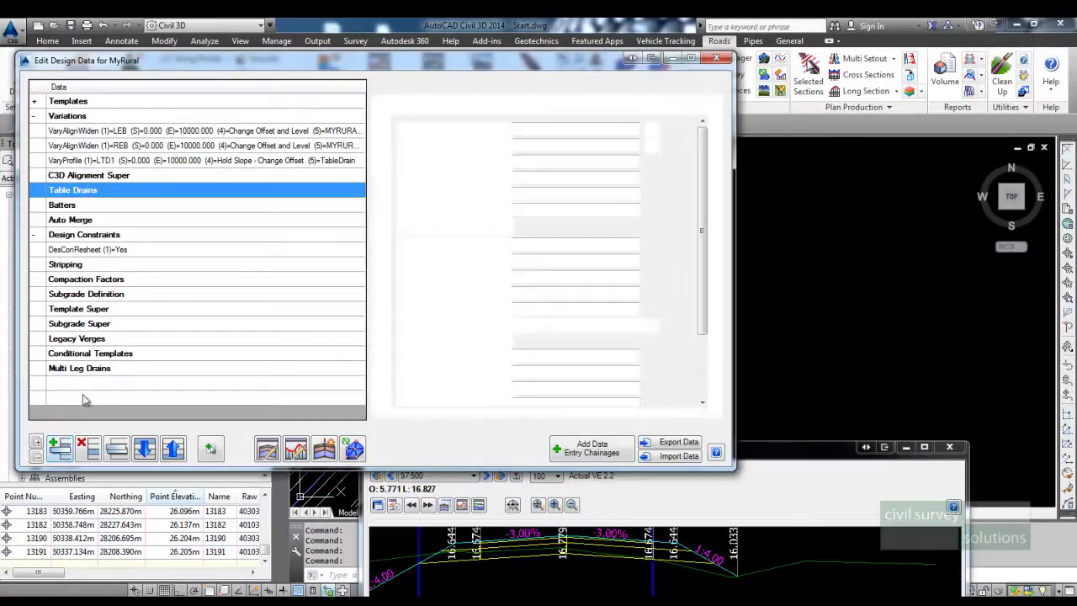
pyautogui.write('0')
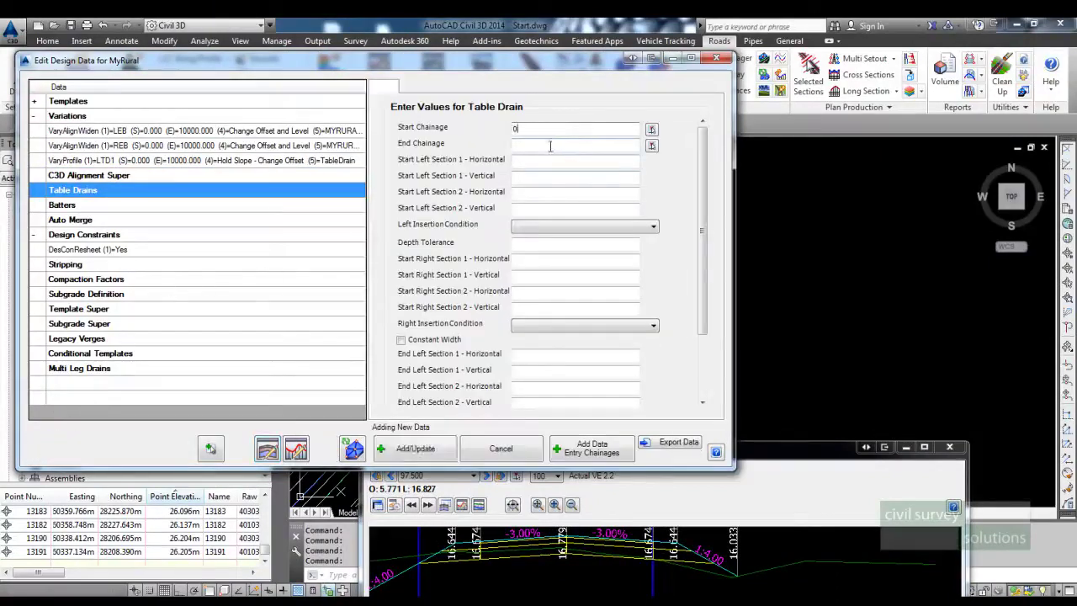
pyautogui.click(553, 145)
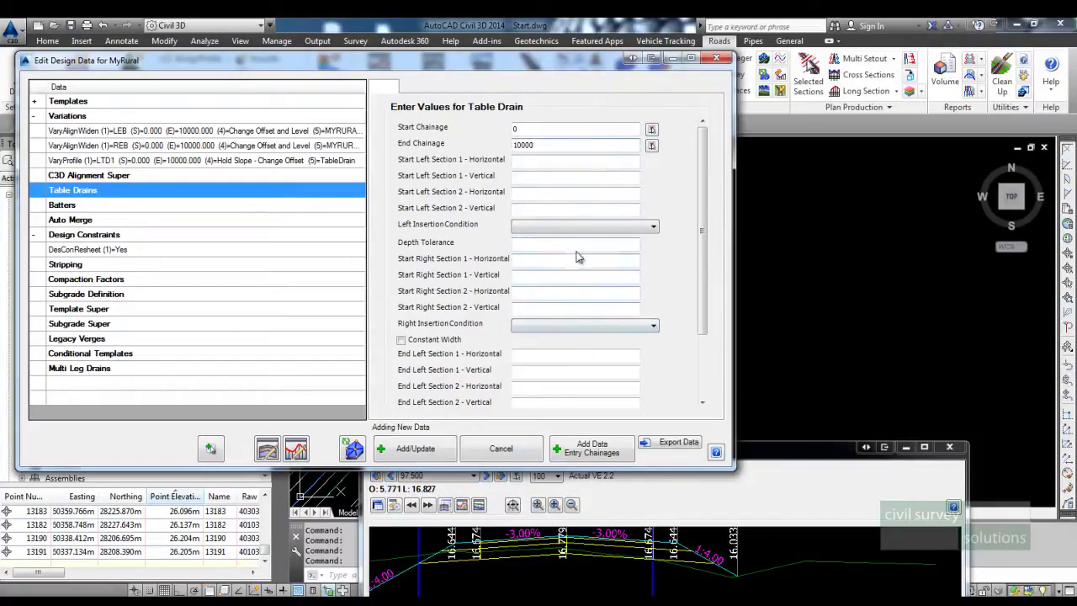
# Define right section 1 as 2 horizontal and .5 vertical, section 2 as .5 horizontal and 0 vertical, inserted Always, and add the table drain
pyautogui.click(528, 279)
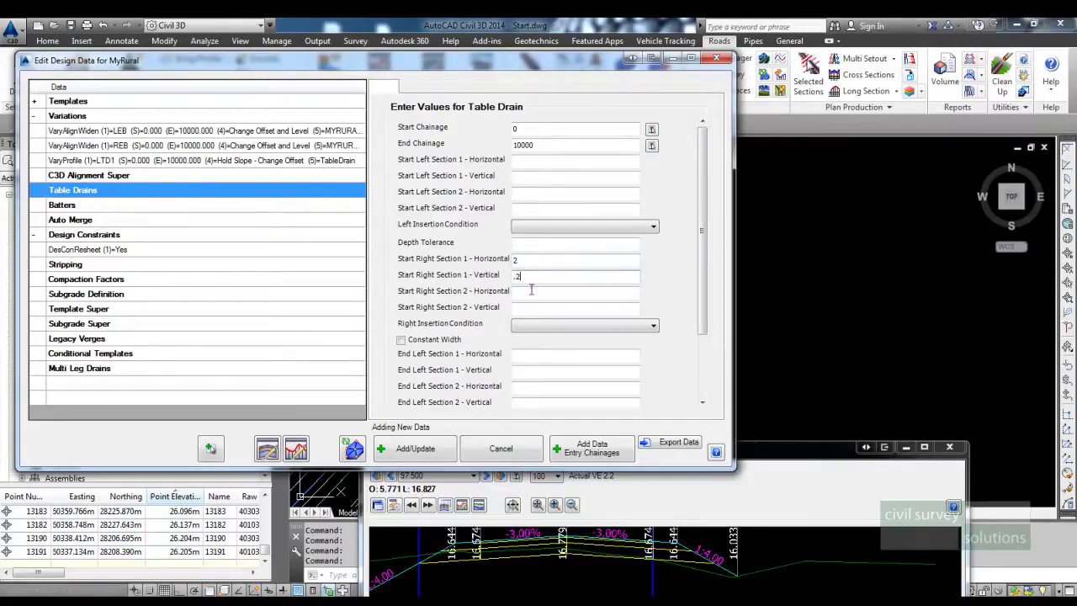
pyautogui.write('.5')
pyautogui.click(537, 292)
pyautogui.write('.5')
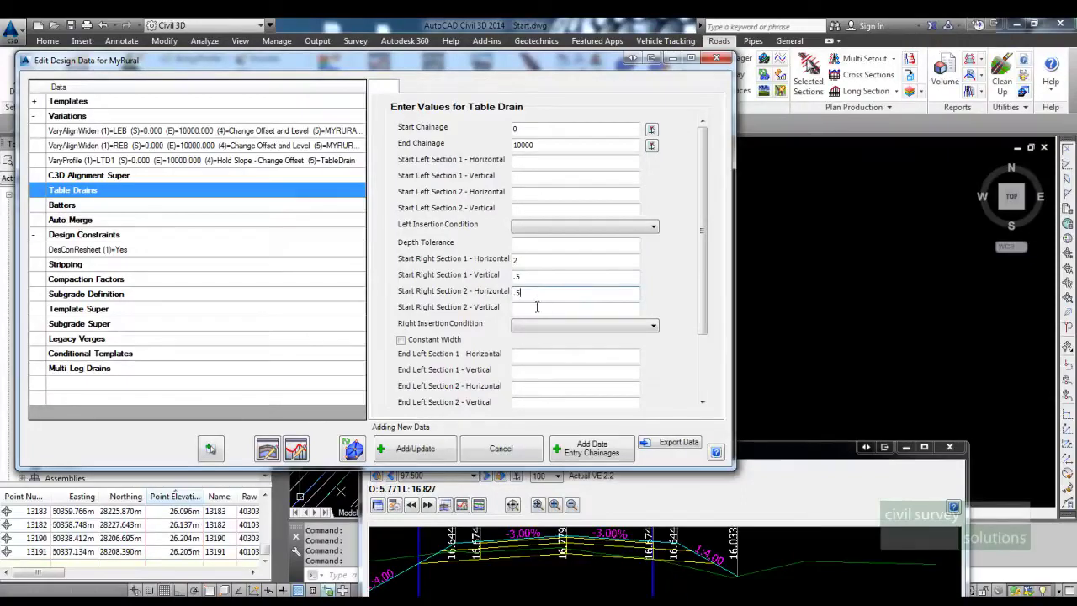
pyautogui.click(536, 308)
pyautogui.write('0')
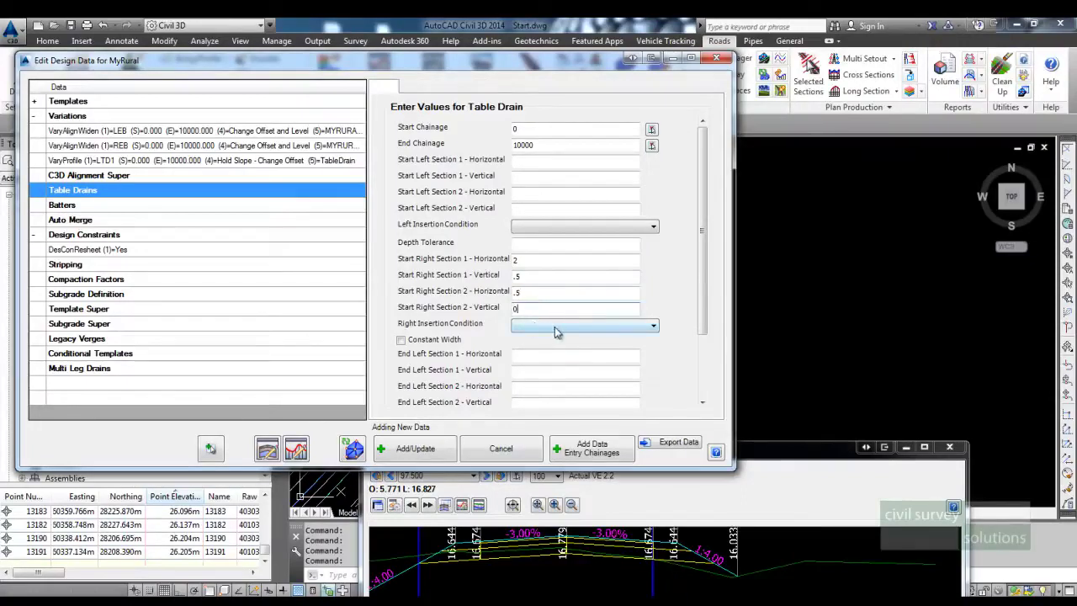
pyautogui.click(557, 328)
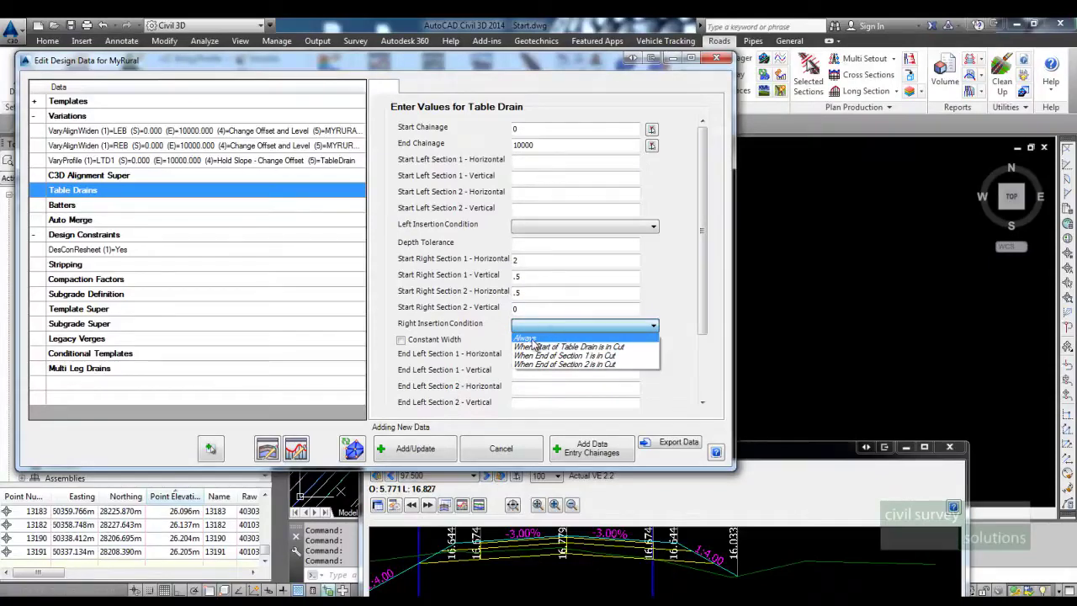
pyautogui.click(530, 338)
pyautogui.click(416, 448)
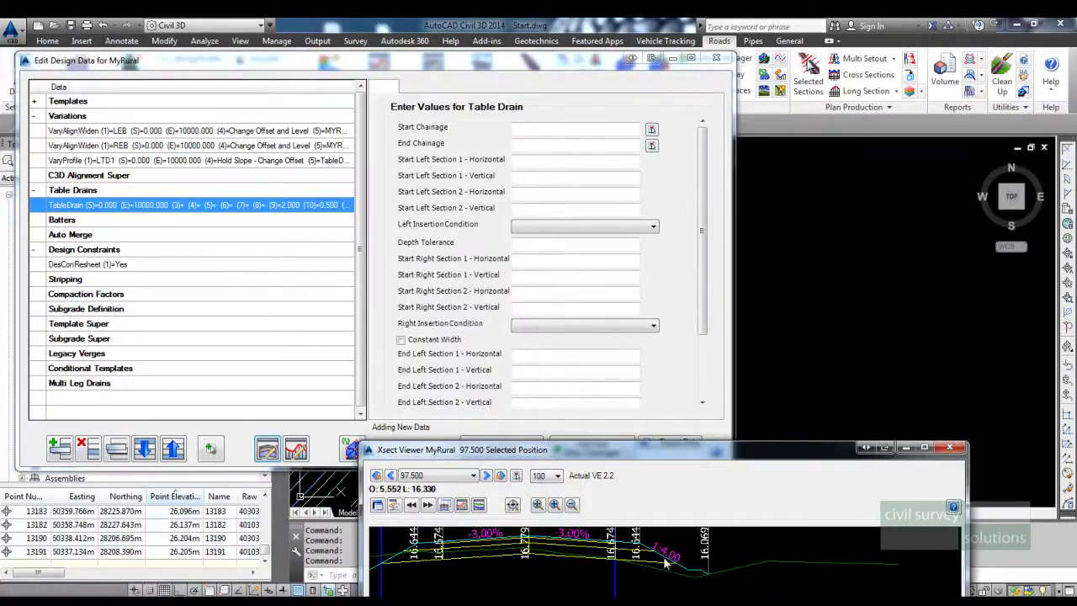
# Set the existing table drain entry's right insertion condition to When Start of Table Drain is in Cut and inspect the right drain
pyautogui.click(214, 207)
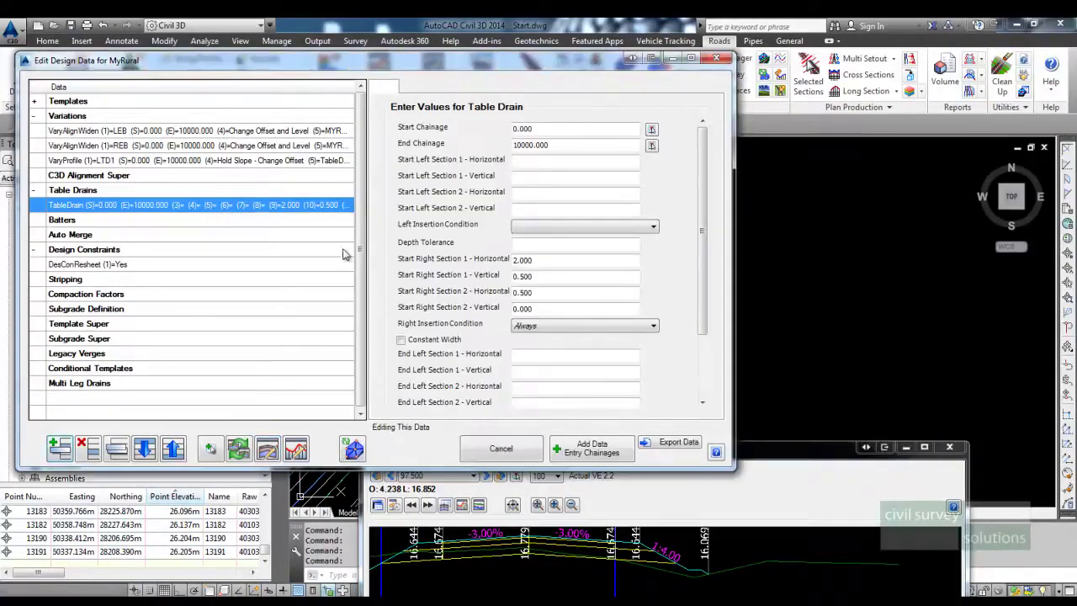
pyautogui.click(571, 328)
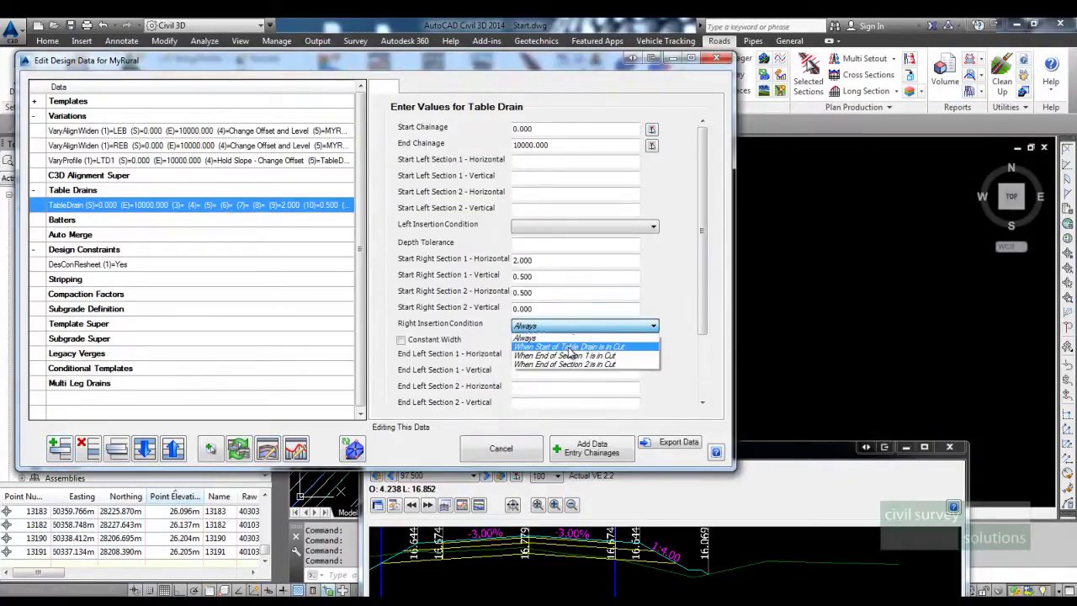
pyautogui.click(569, 350)
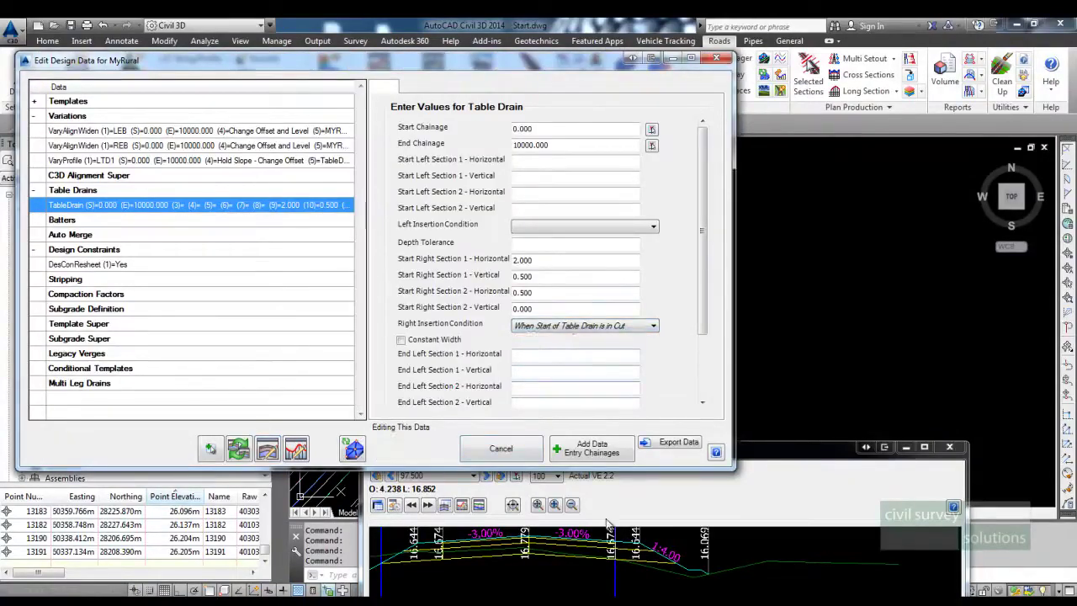
pyautogui.click(661, 571)
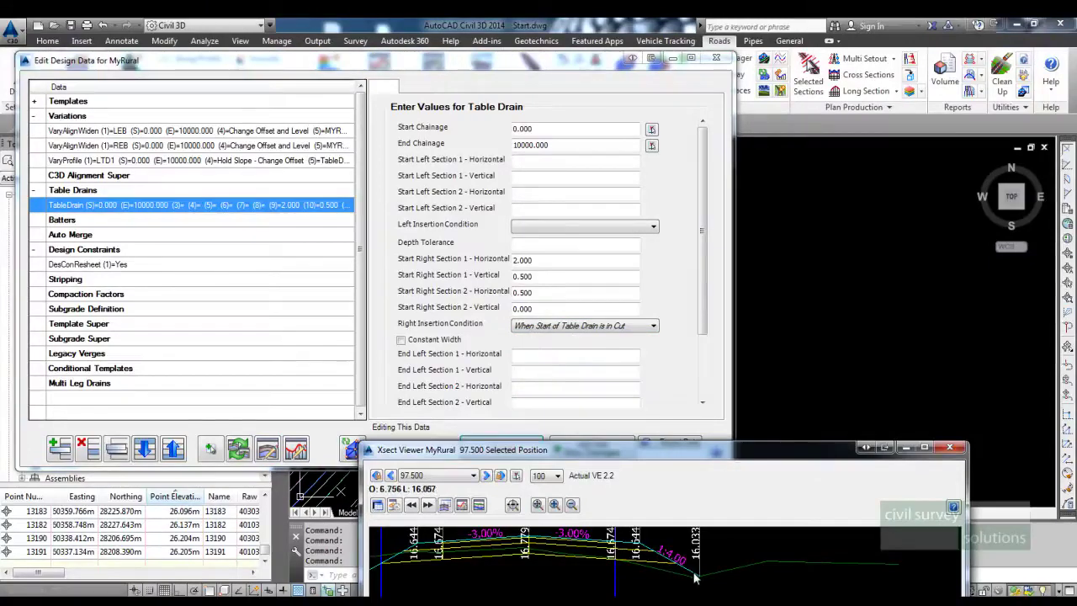
pyautogui.click(643, 549)
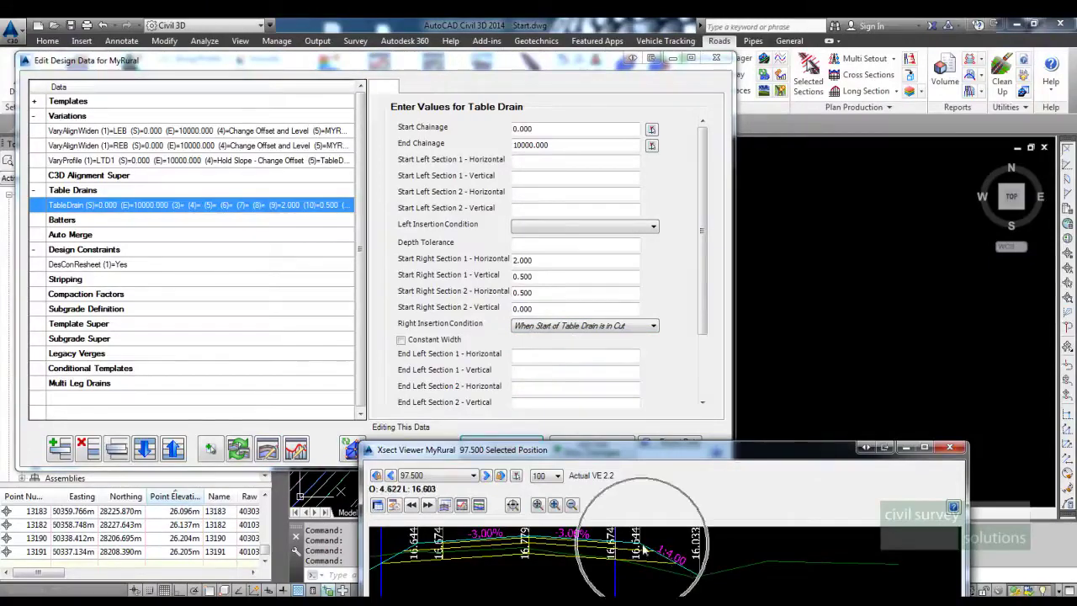
pyautogui.click(570, 327)
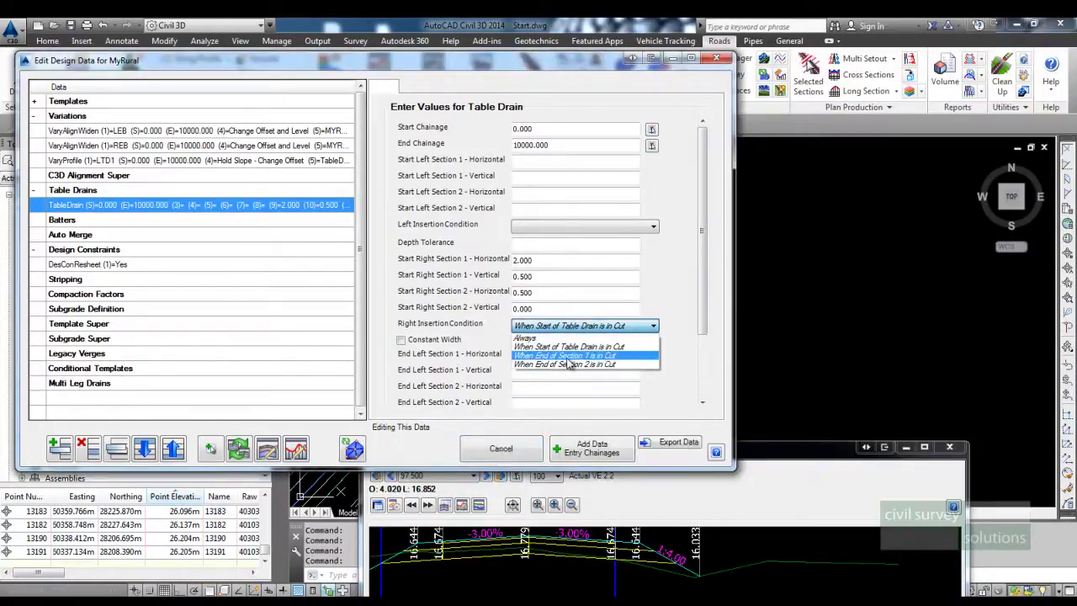
pyautogui.click(594, 418)
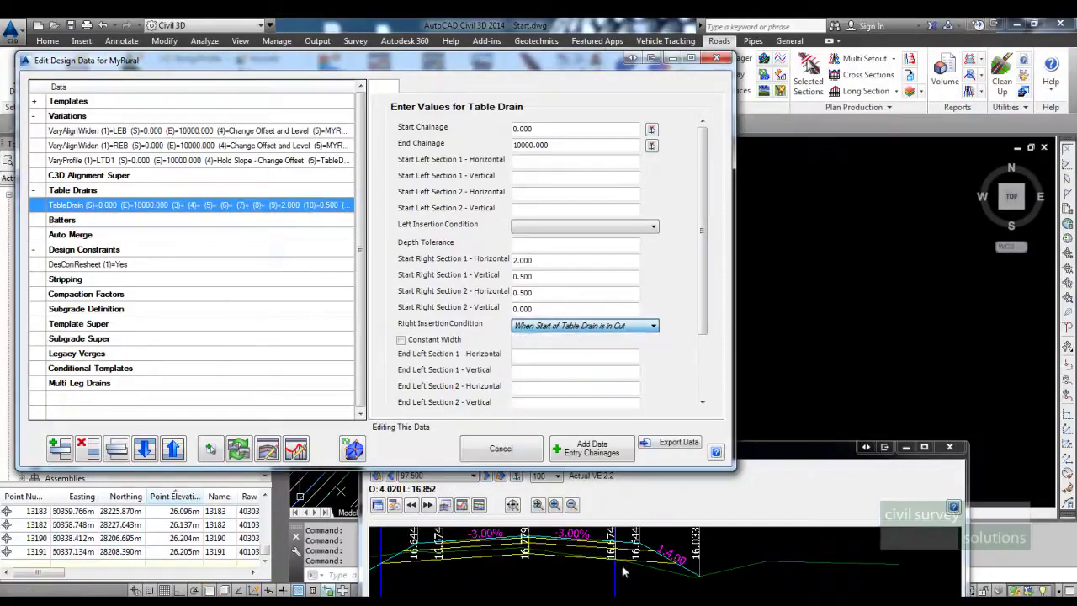
# Browse MyRural's cross sections up to chainage 432.500 to examine where the right table drain is inserted
pyautogui.click(487, 476)
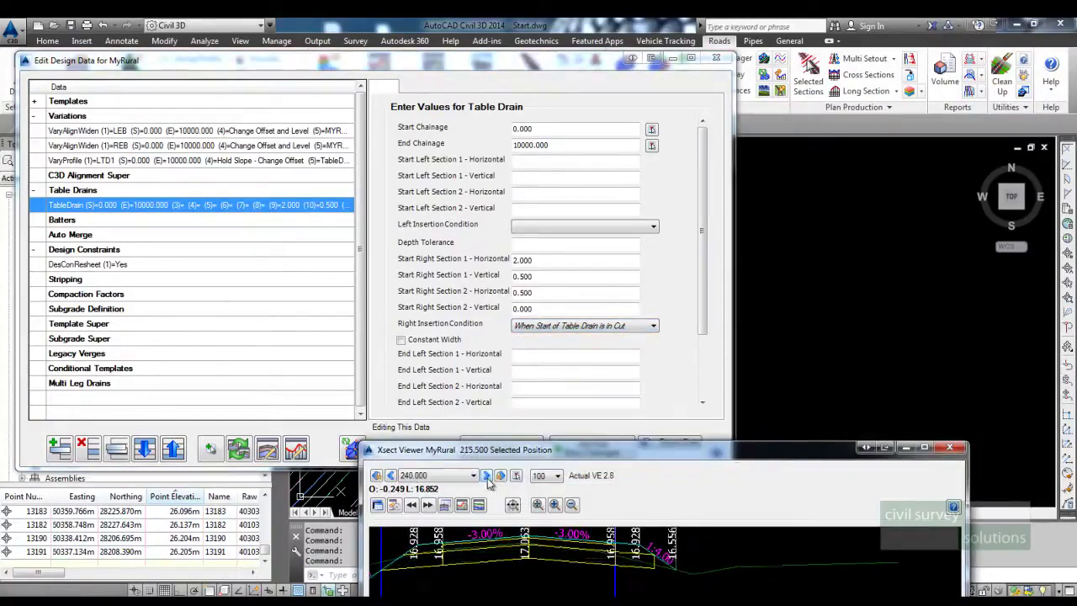
pyautogui.click(487, 476)
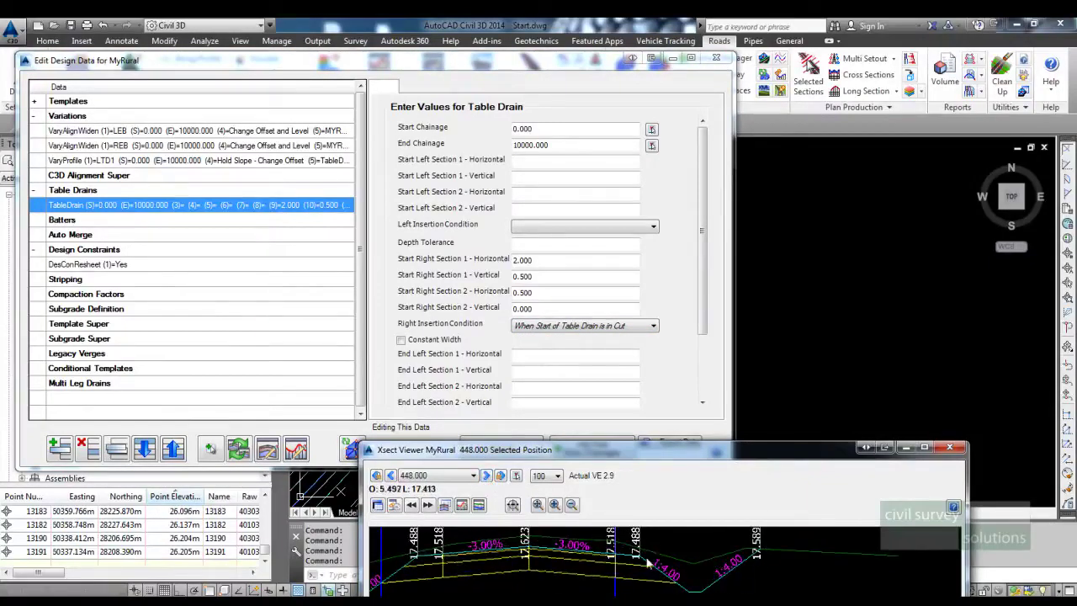
pyautogui.click(390, 476)
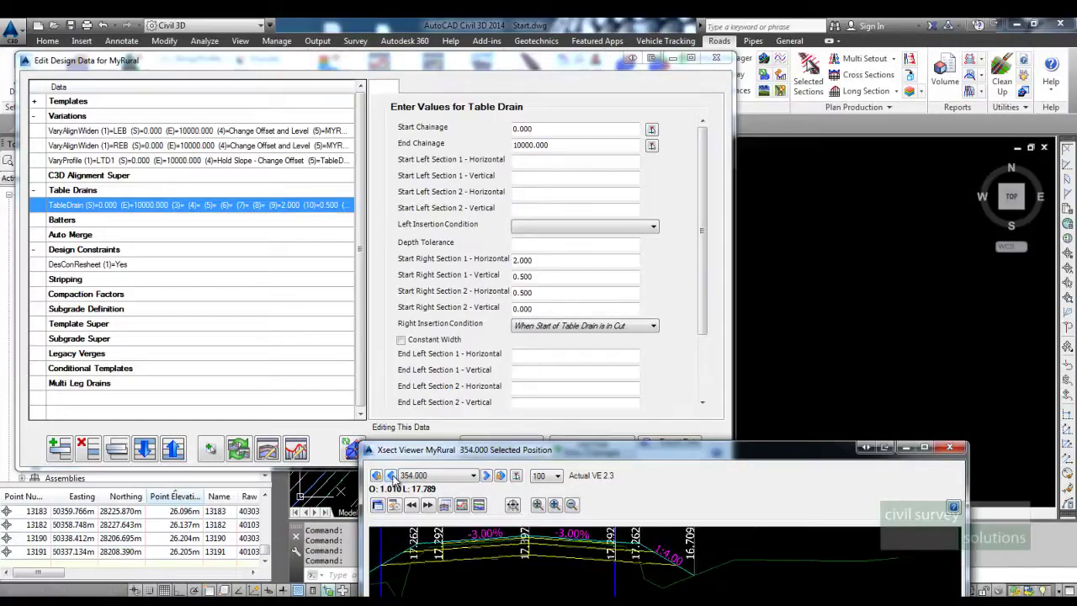
pyautogui.click(486, 476)
pyautogui.click(486, 476)
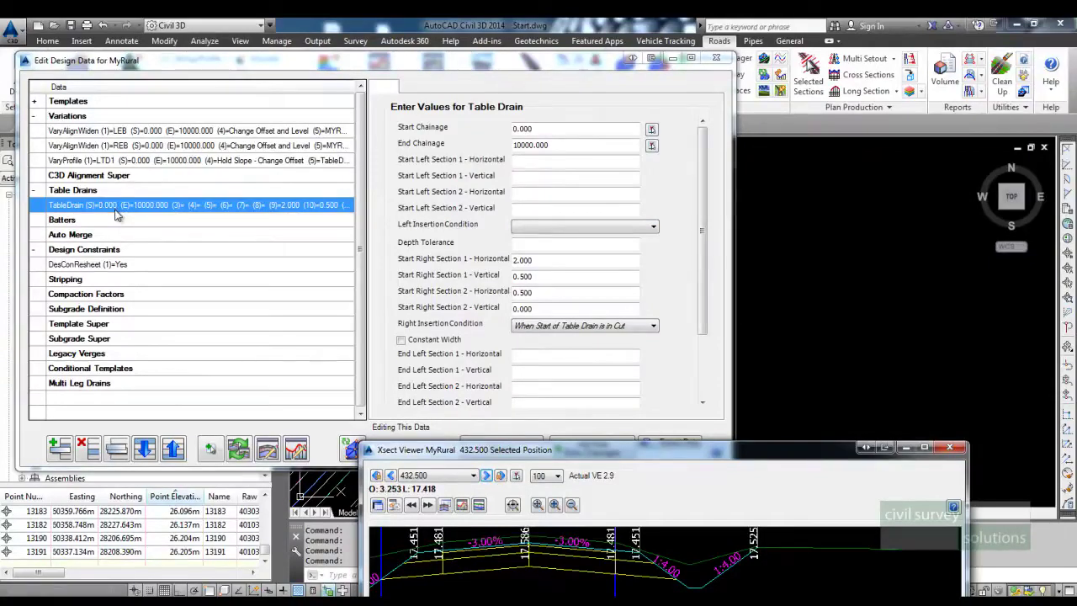
# Set the table drain's depth tolerance to -0.1 and update the entry
pyautogui.click(531, 245)
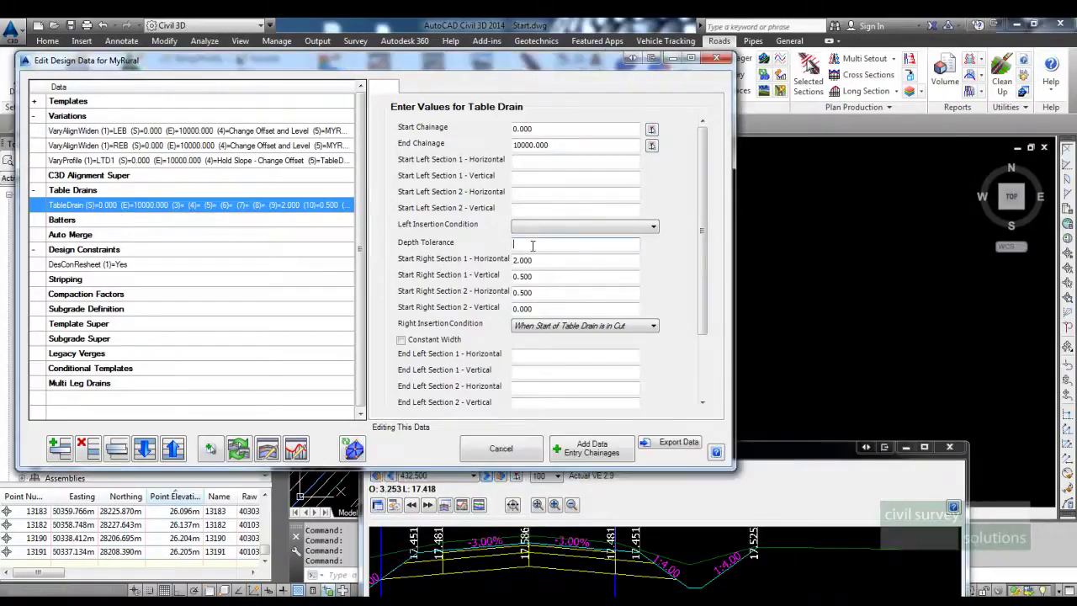
pyautogui.write('-')
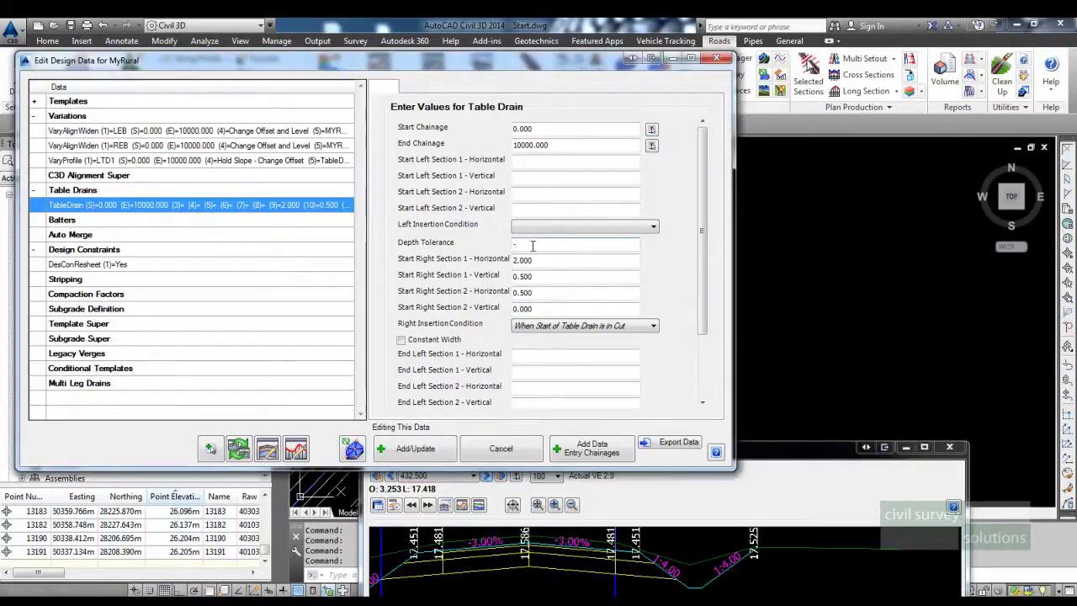
pyautogui.write('0.1')
pyautogui.click(425, 447)
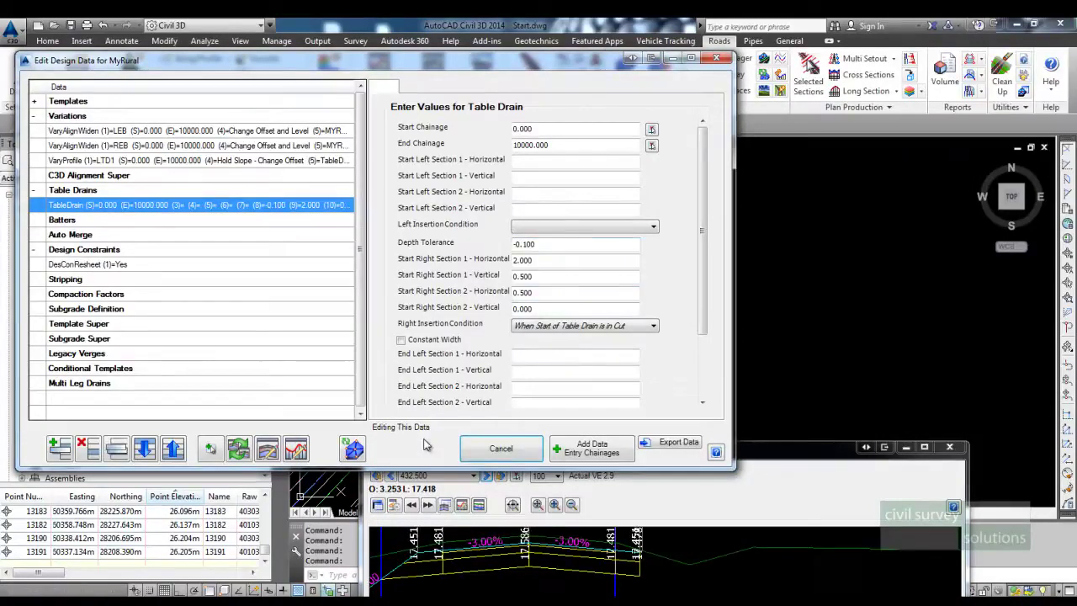
# Change the table drain's depth tolerance to -.05 and update the entry
pyautogui.moveTo(542, 244); pyautogui.dragTo(485, 249)
pyautogui.write('-')
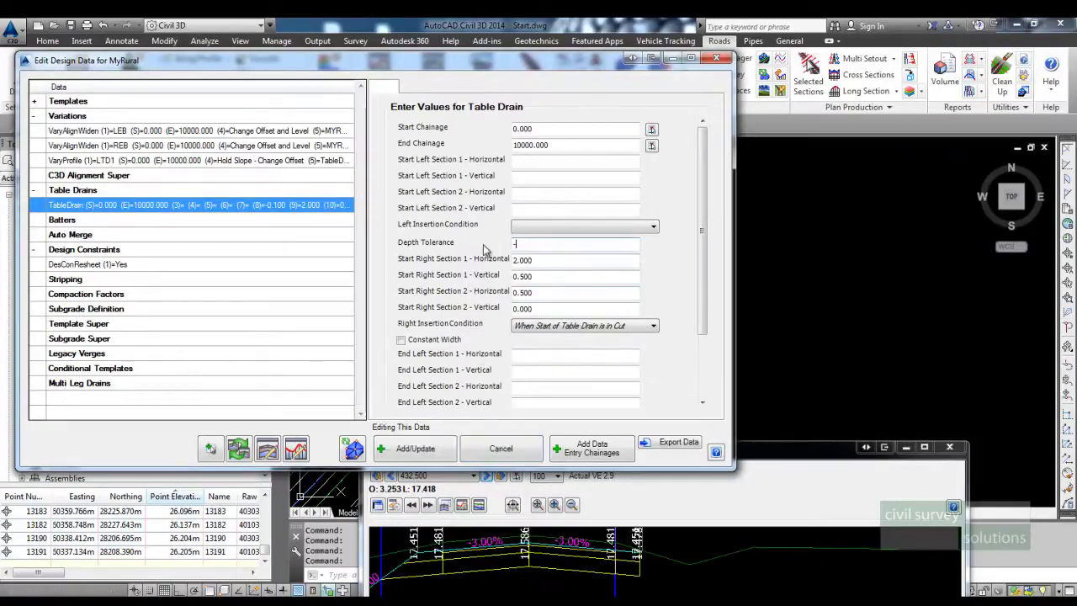
pyautogui.write('.05')
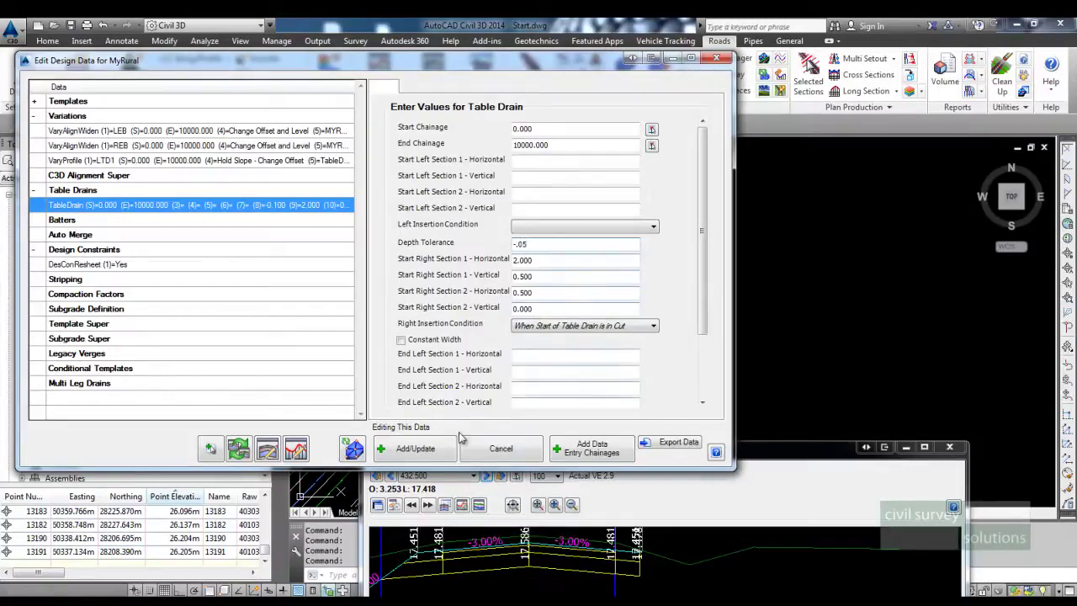
pyautogui.click(429, 452)
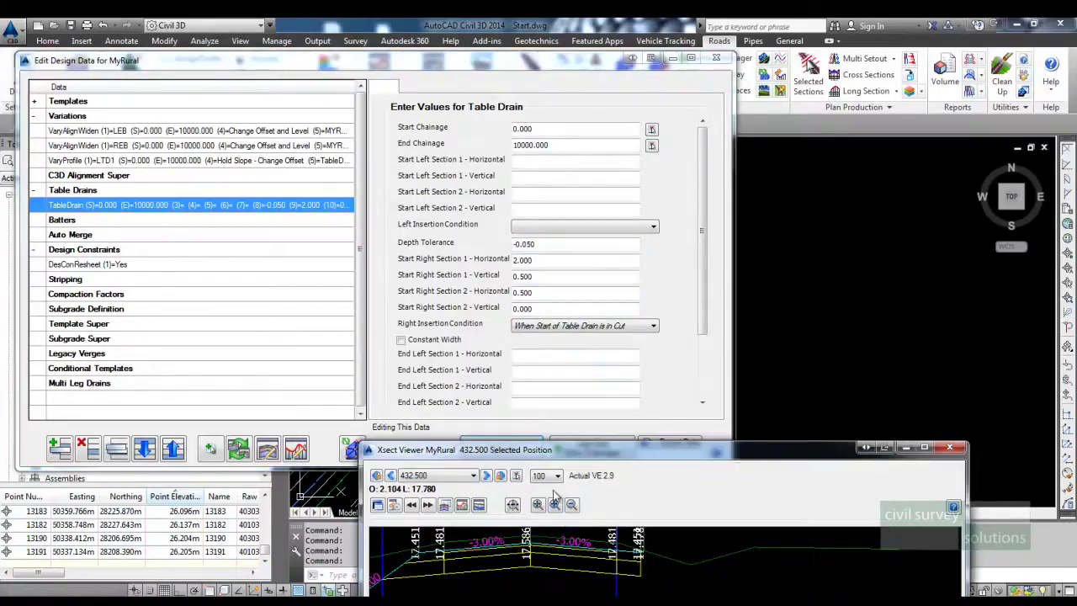
# Set the right insertion condition to When End of Section 1 is in Cut, update the table drain, and inspect it in the cross section viewer
pyautogui.click(605, 326)
pyautogui.click(579, 354)
pyautogui.click(416, 450)
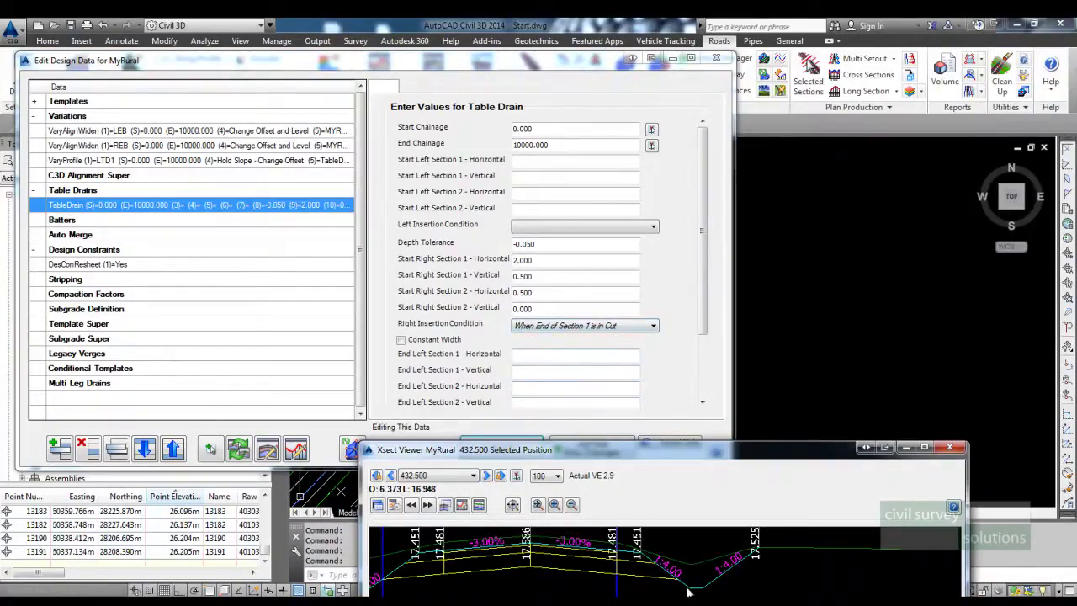
pyautogui.click(637, 554)
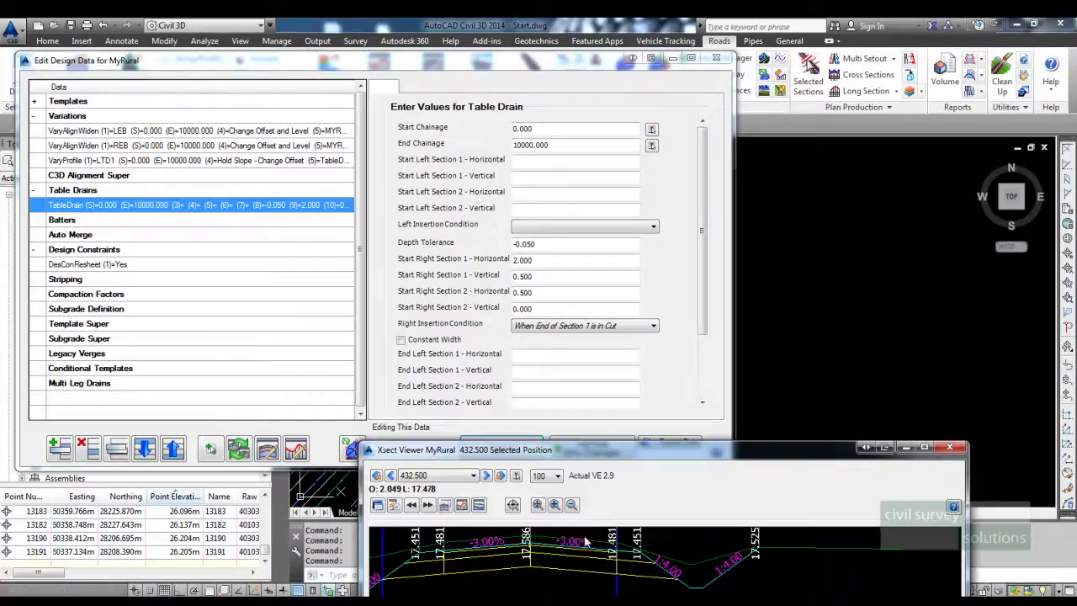
pyautogui.moveTo(518, 454); pyautogui.dragTo(547, 443)
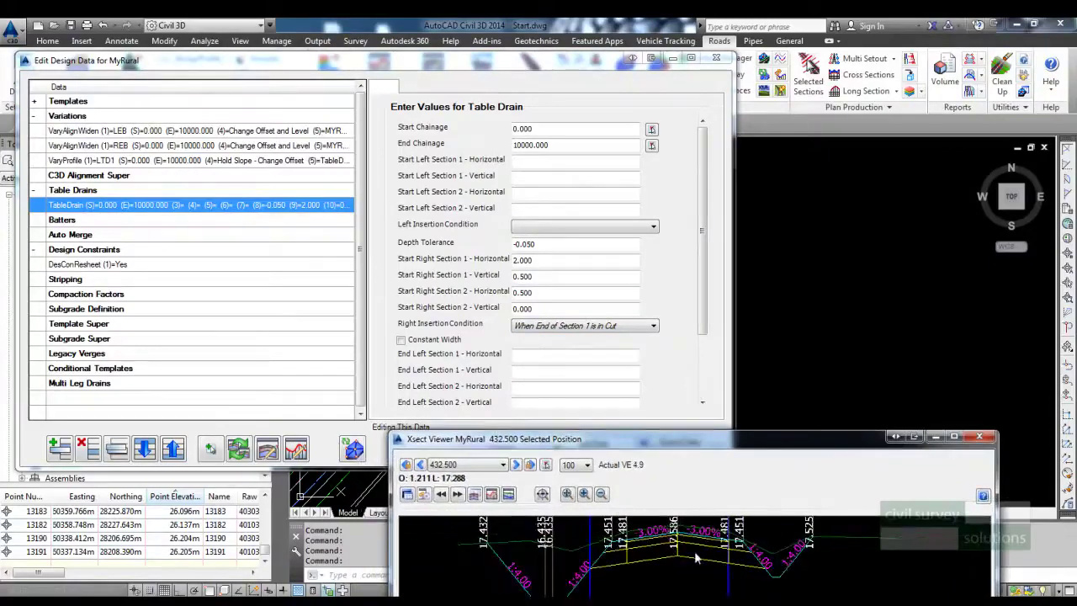